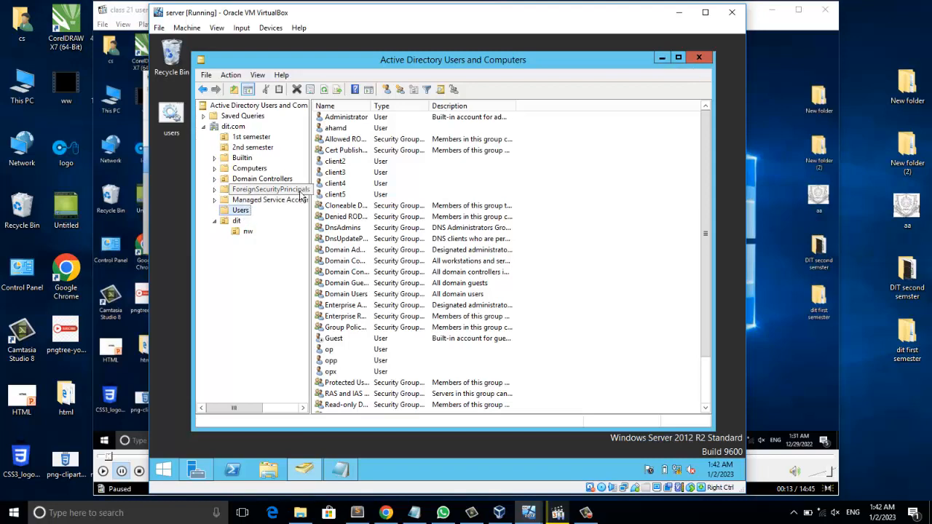
# - Open the properties of user ahamd and switch to its Account settings
pyautogui.click(337, 129)
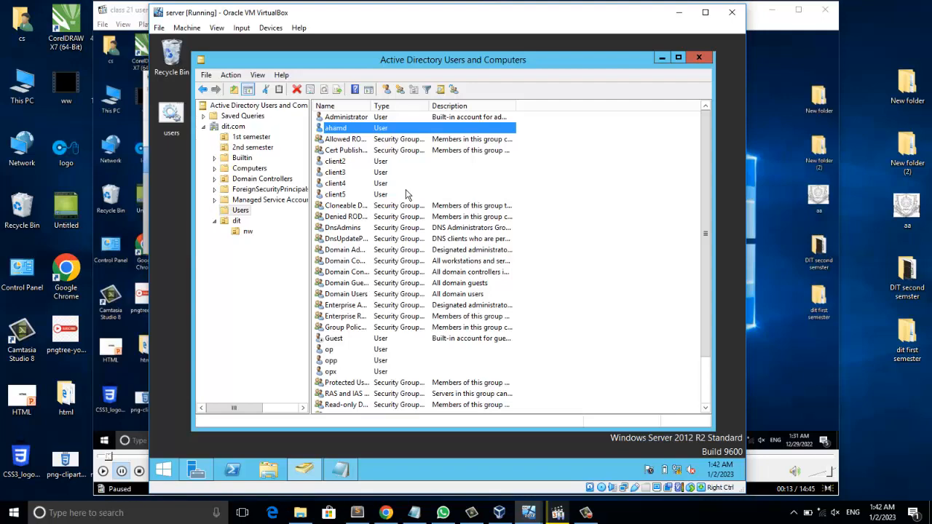
pyautogui.rightClick(333, 130)
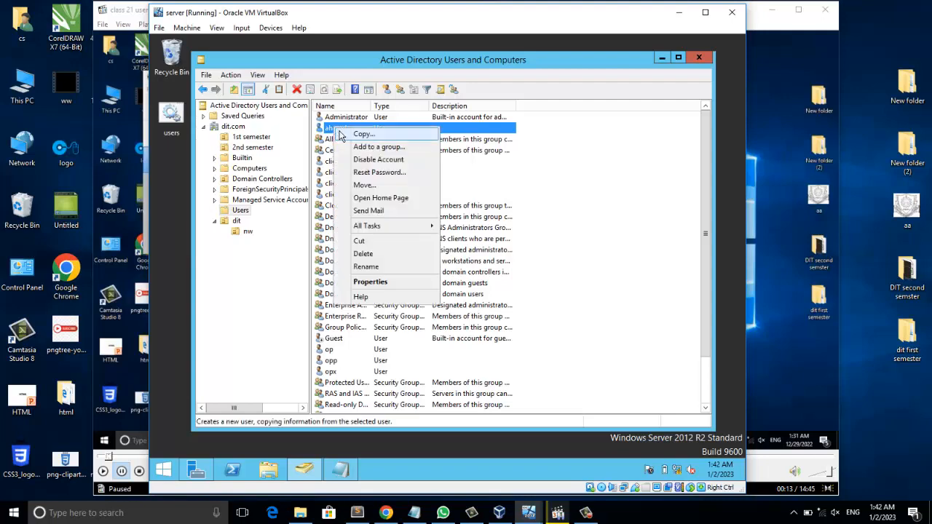
pyautogui.click(382, 282)
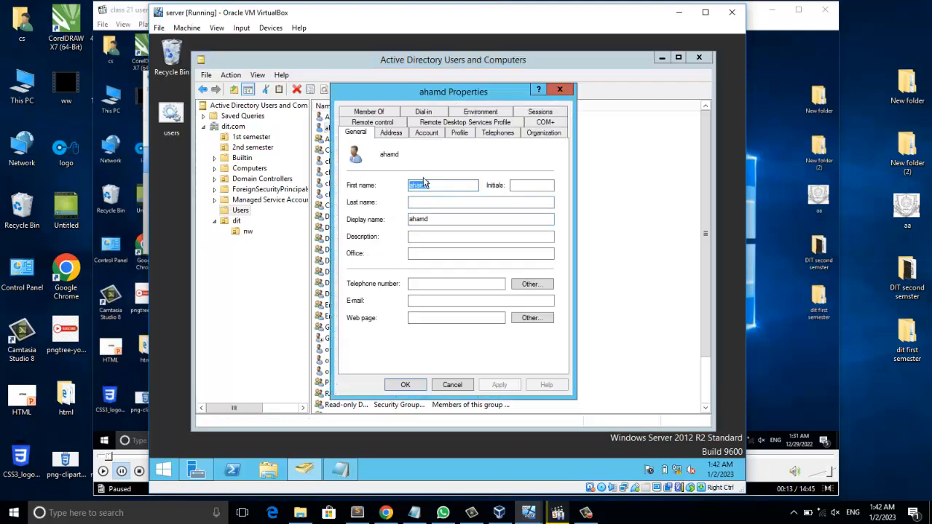
pyautogui.click(434, 134)
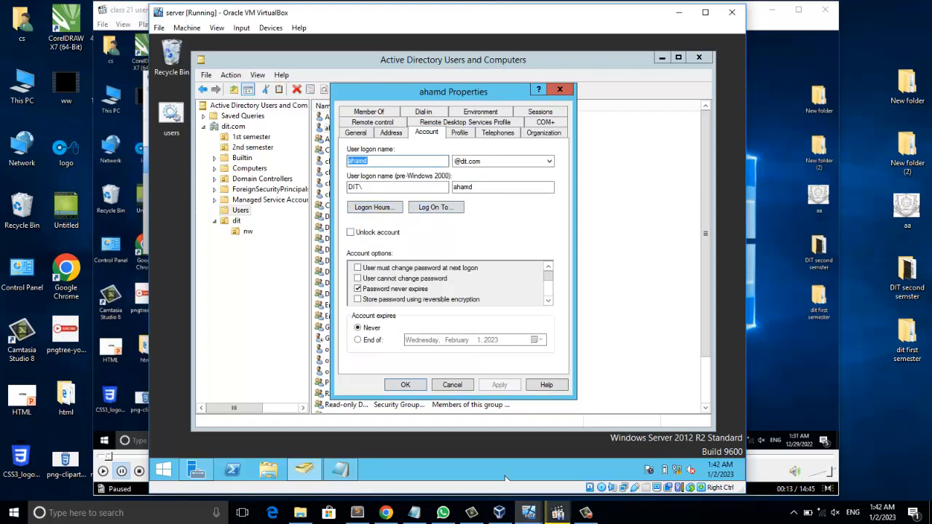
pyautogui.click(558, 513)
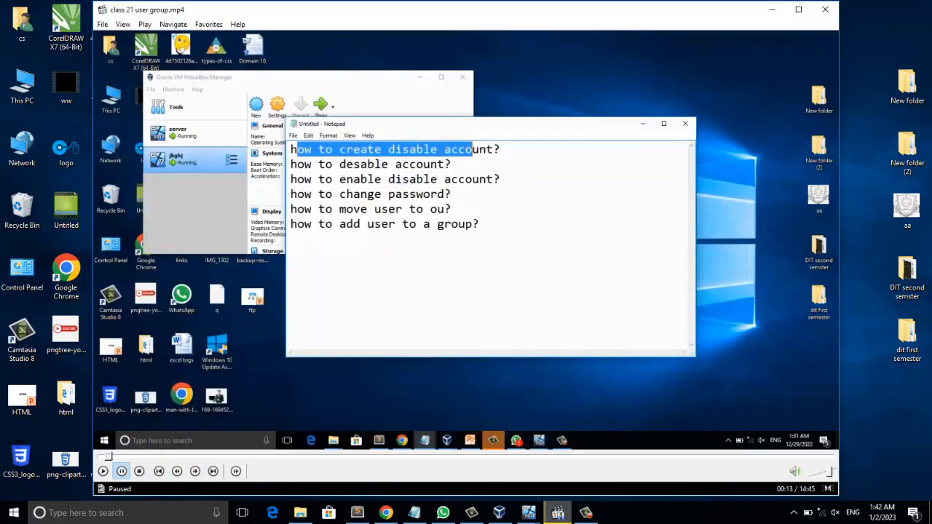
pyautogui.click(558, 513)
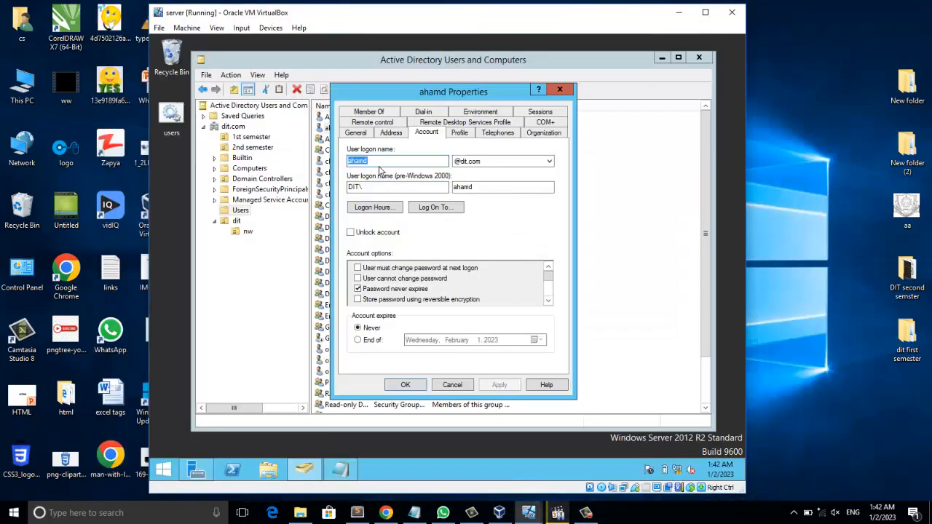
# - Open the user's logon hours and deny, then re-permit, logon for all of Monday
pyautogui.click(374, 208)
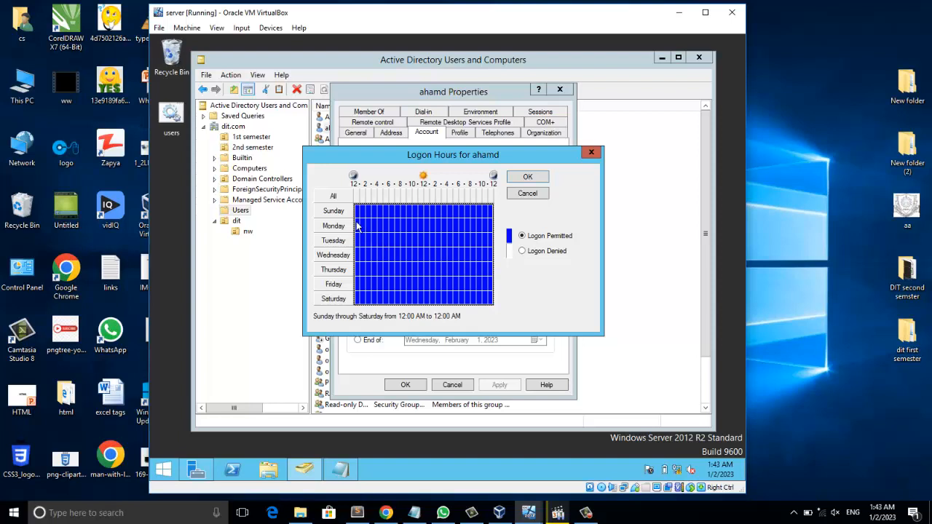
pyautogui.moveTo(357, 226); pyautogui.dragTo(495, 229)
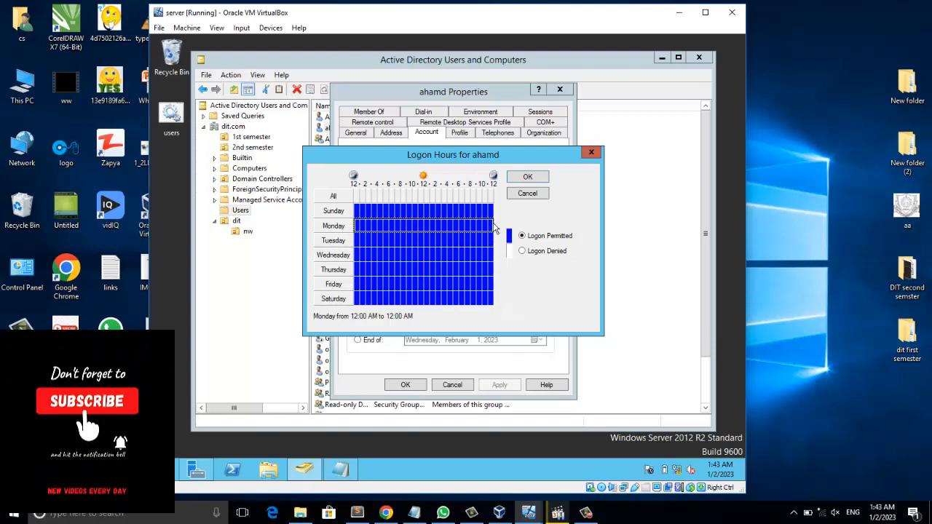
pyautogui.click(535, 252)
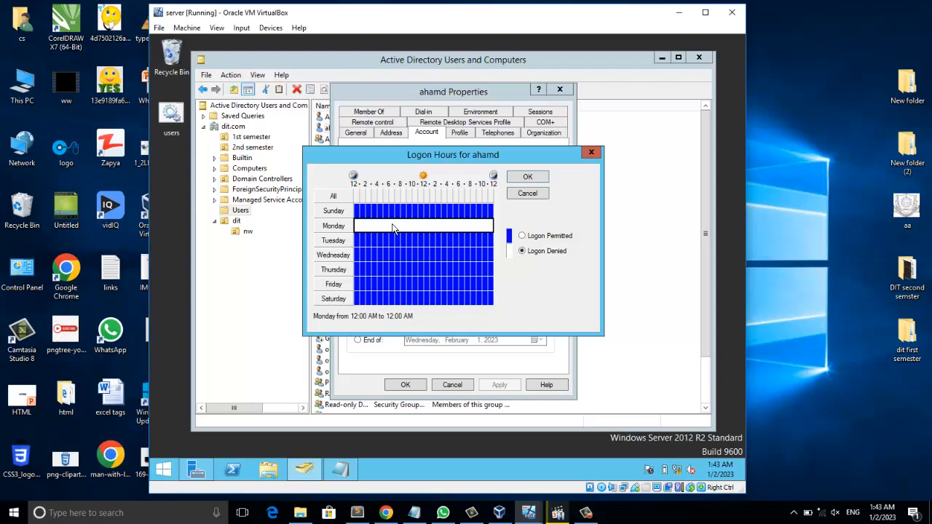
pyautogui.click(358, 227)
pyautogui.moveTo(358, 228); pyautogui.dragTo(493, 229)
pyautogui.click(521, 235)
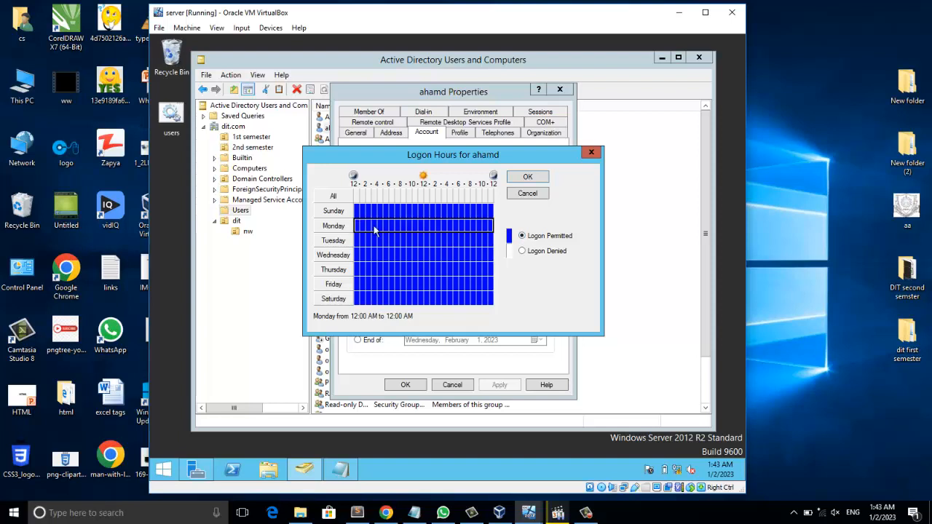
# - Deny logon on Monday from 3 AM to 10 AM and from 4 PM to 12 AM, then confirm the logon hours
pyautogui.moveTo(374, 228); pyautogui.dragTo(413, 228)
pyautogui.click(526, 251)
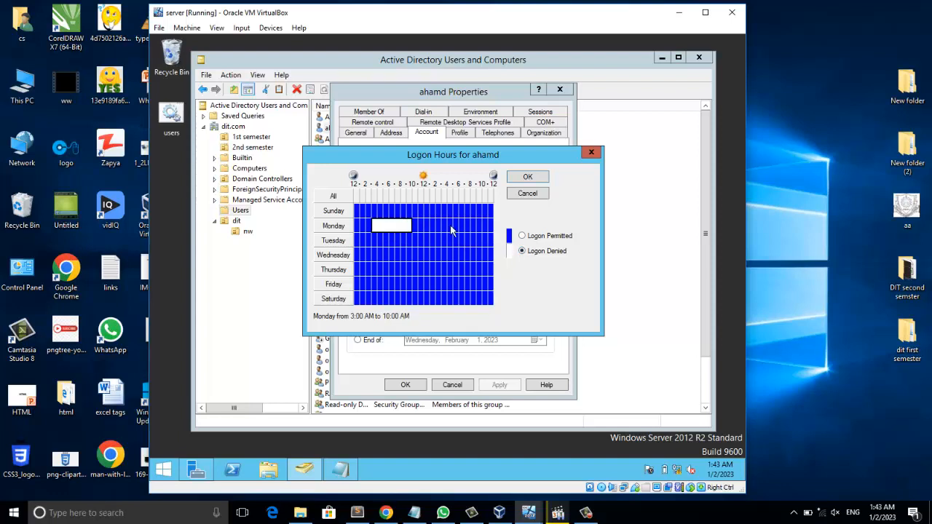
pyautogui.moveTo(450, 230); pyautogui.dragTo(495, 233)
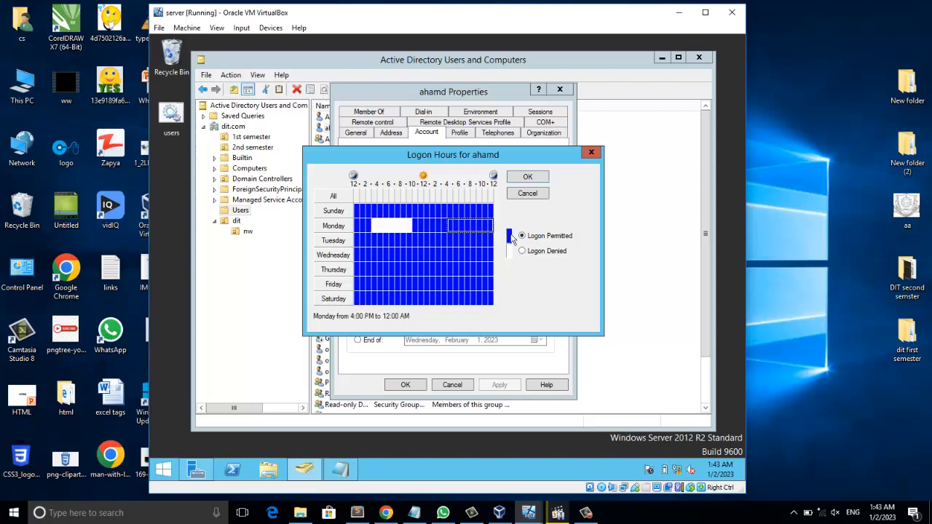
pyautogui.click(532, 253)
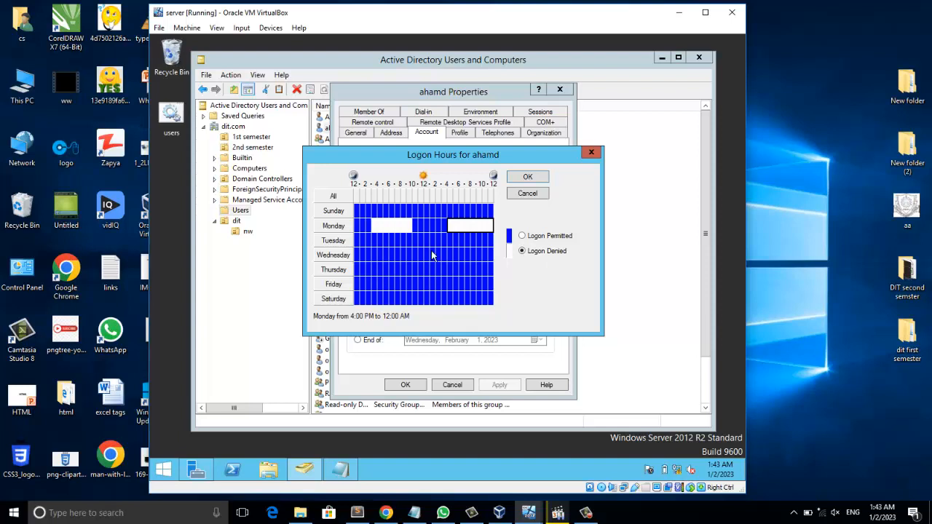
pyautogui.click(531, 176)
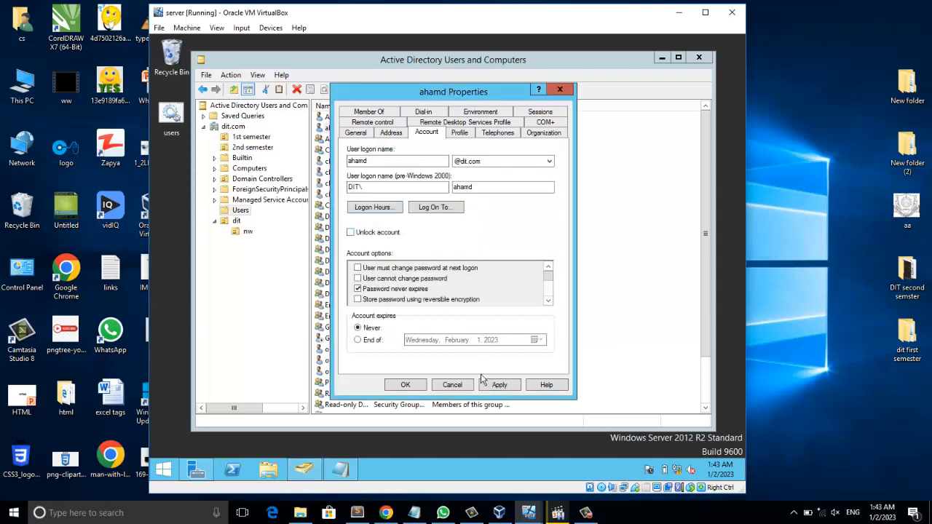
# - Reopen the logon hours, deny logon for all of Monday, then apply and save the account properties
pyautogui.click(367, 210)
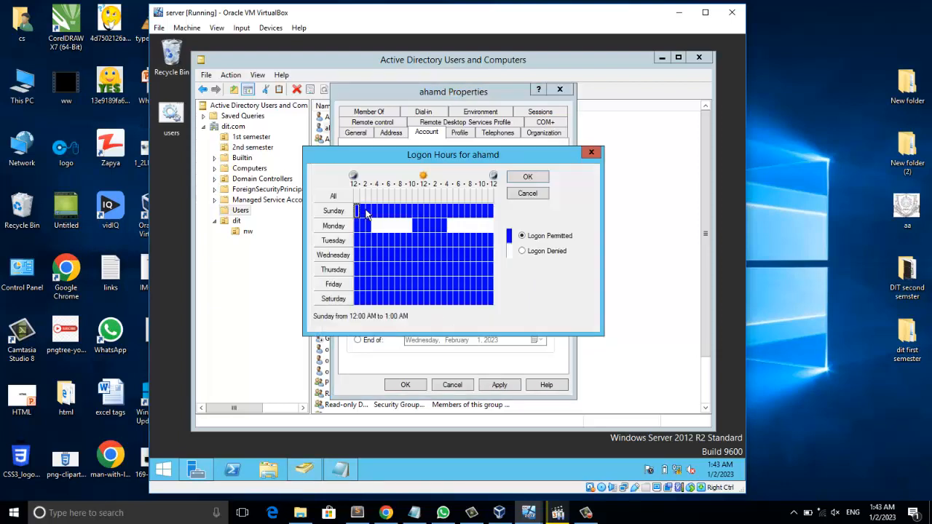
pyautogui.moveTo(357, 225); pyautogui.dragTo(499, 226)
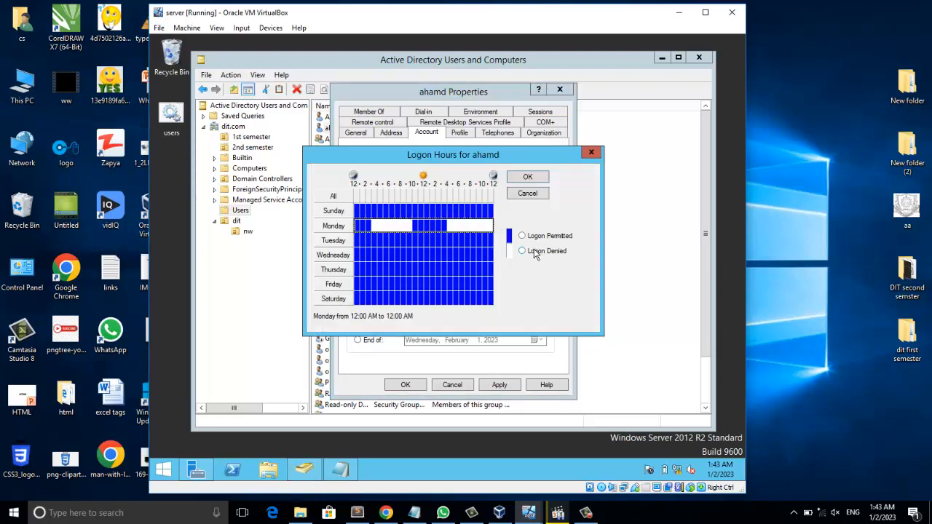
pyautogui.click(523, 250)
pyautogui.click(526, 178)
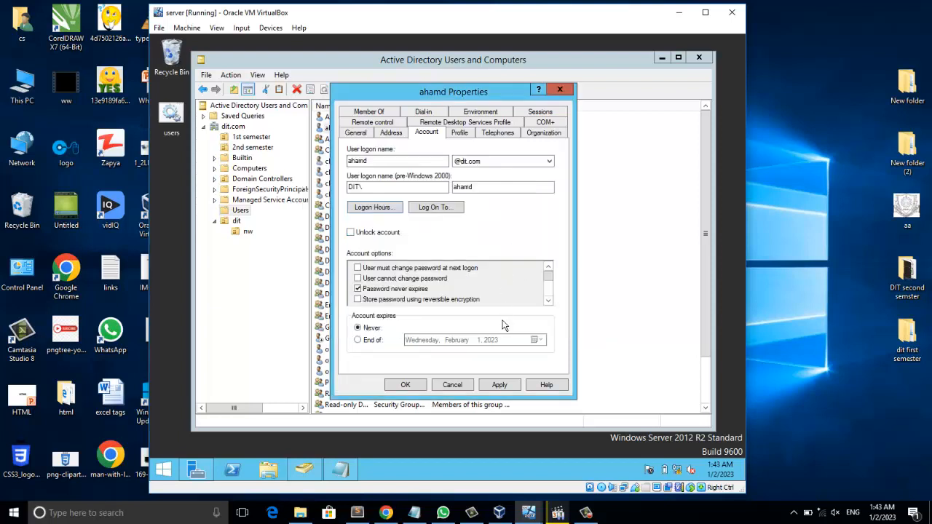
pyautogui.click(510, 386)
pyautogui.click(415, 388)
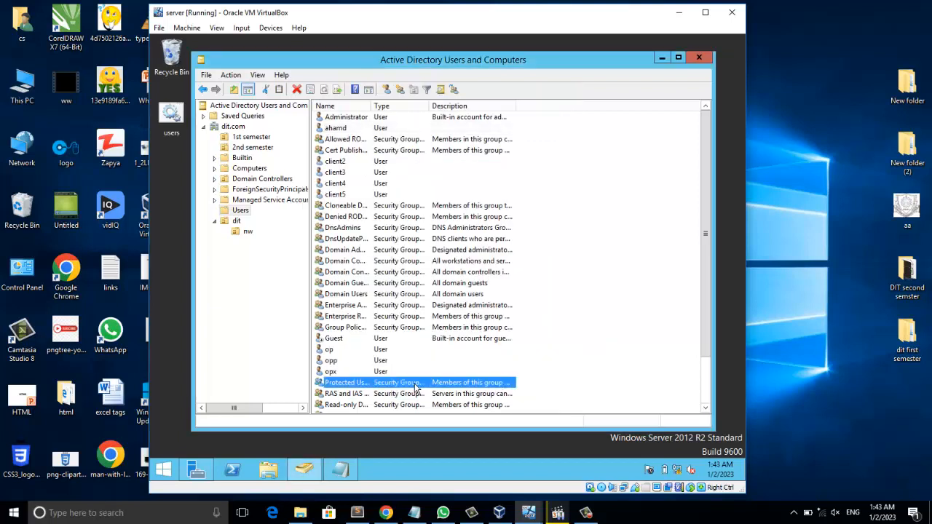
# - Select the dit.com domain and refresh the console view
pyautogui.click(337, 129)
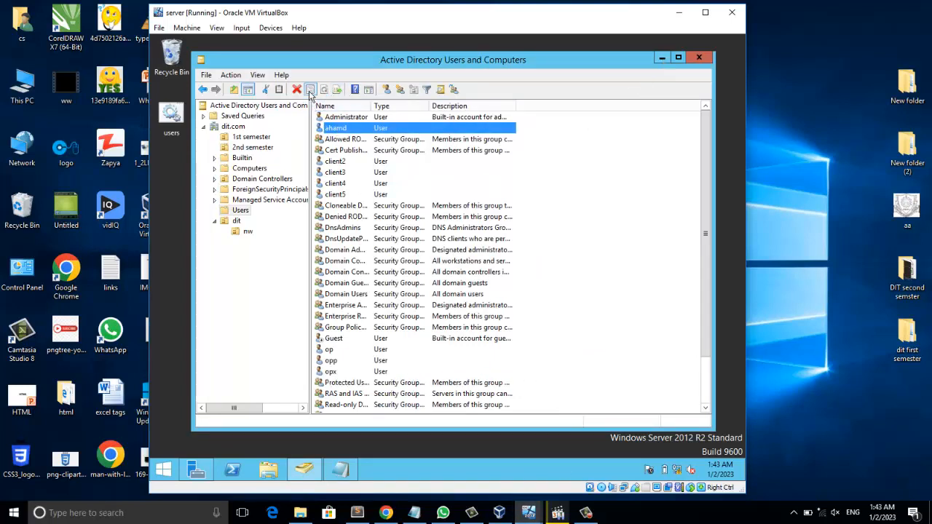
pyautogui.click(234, 127)
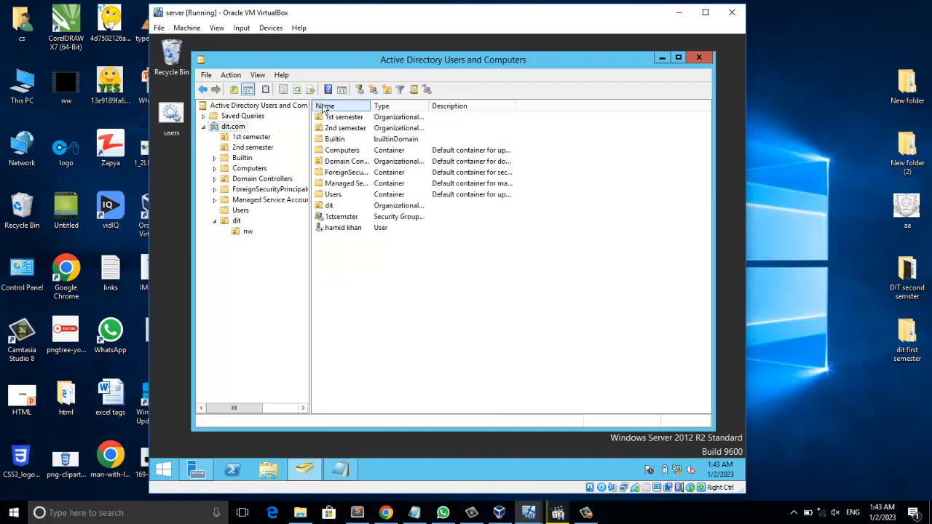
pyautogui.click(300, 92)
pyautogui.click(300, 92)
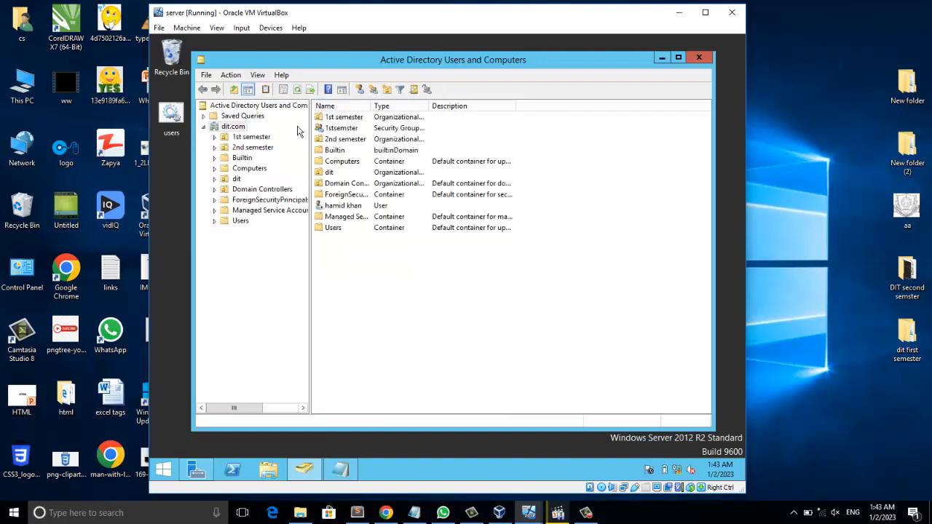
# - Run gpupdate /force on the server to refresh group policy
pyautogui.press('super+r')
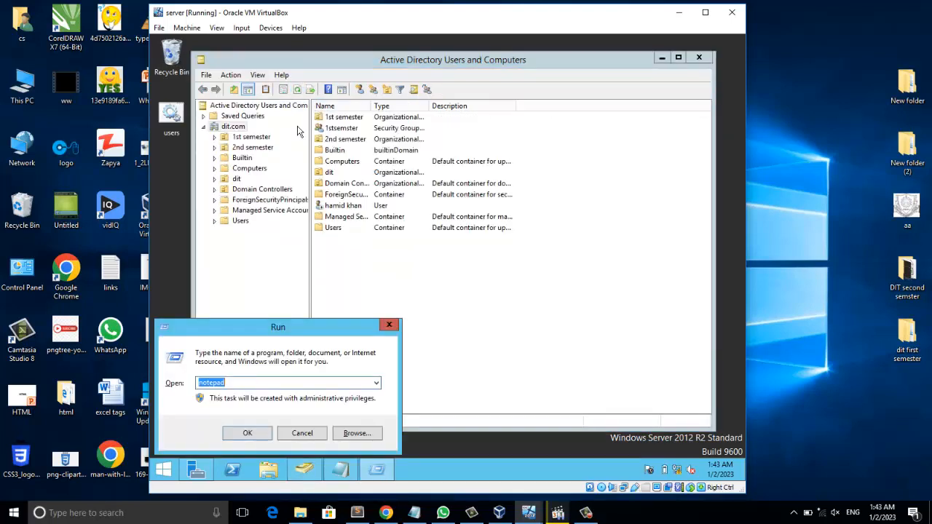
pyautogui.write('gpupdate /force')
pyautogui.press('BackSpace')
pyautogui.press('BackSpace')
pyautogui.press('BackSpace')
pyautogui.press('BackSpace')
pyautogui.write('orce')
pyautogui.press('Return')
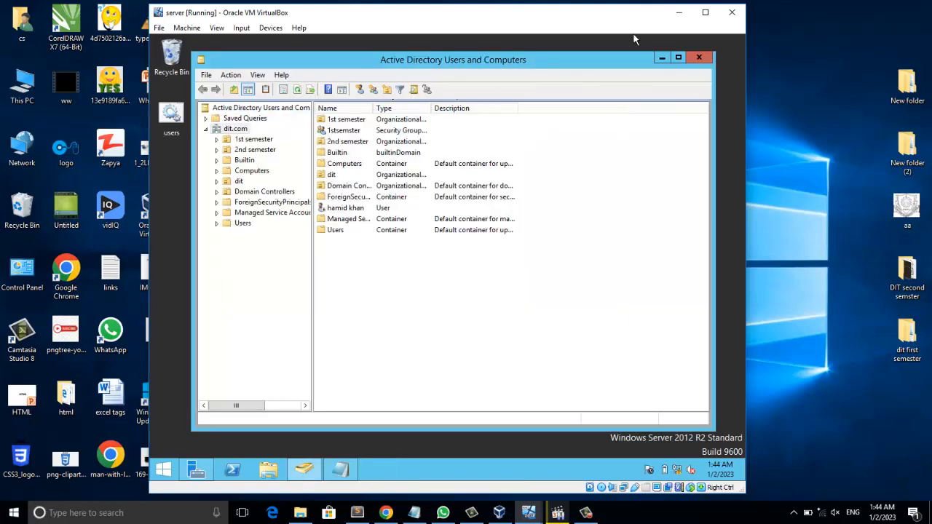
# - Bring the Windows 7 client virtual machine window to the front
pyautogui.moveTo(633, 35); pyautogui.dragTo(607, 70)
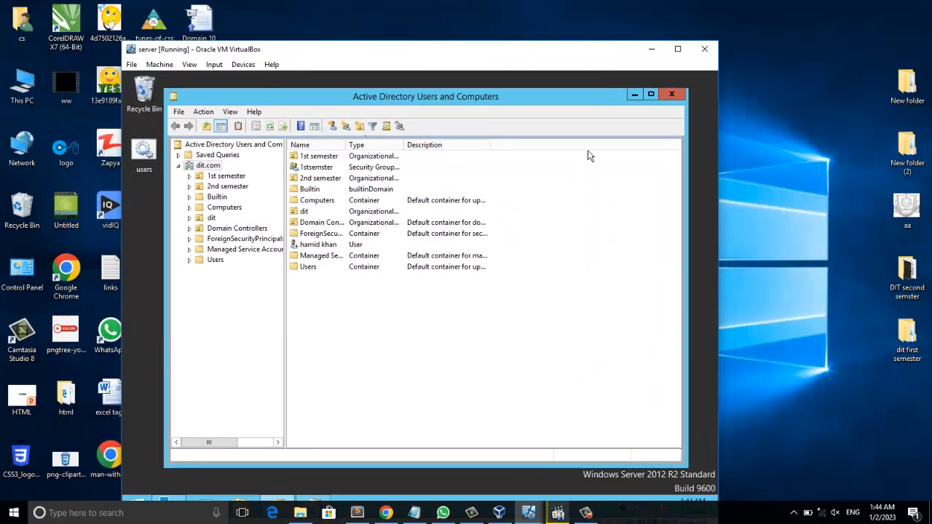
pyautogui.moveTo(558, 513)
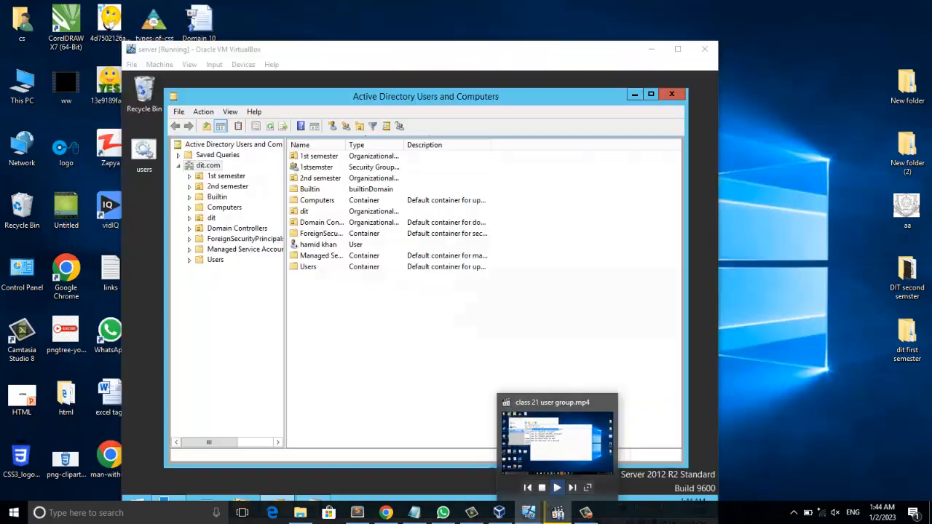
pyautogui.moveTo(529, 512)
pyautogui.click(579, 447)
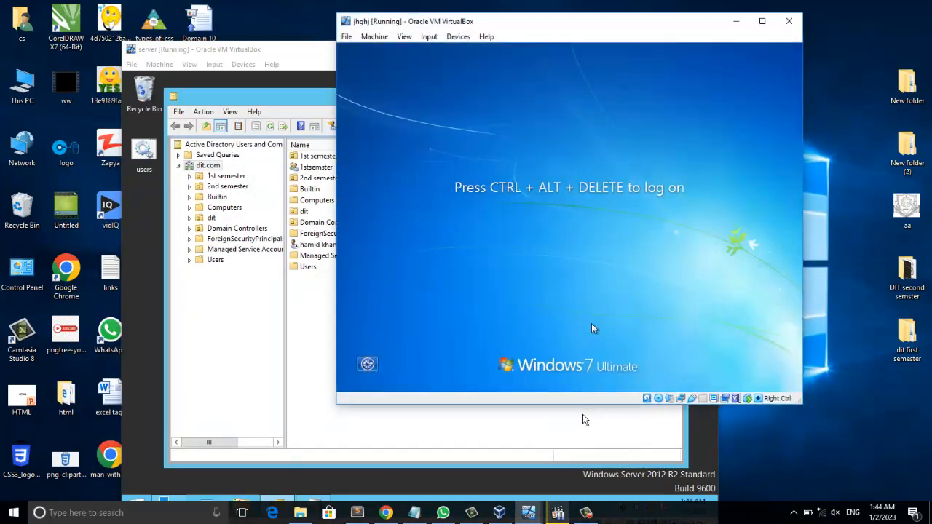
# - Send the Insert Ctrl-Alt-Del command to the client VM to open its logon screen
pyautogui.click(429, 36)
pyautogui.moveTo(447, 48)
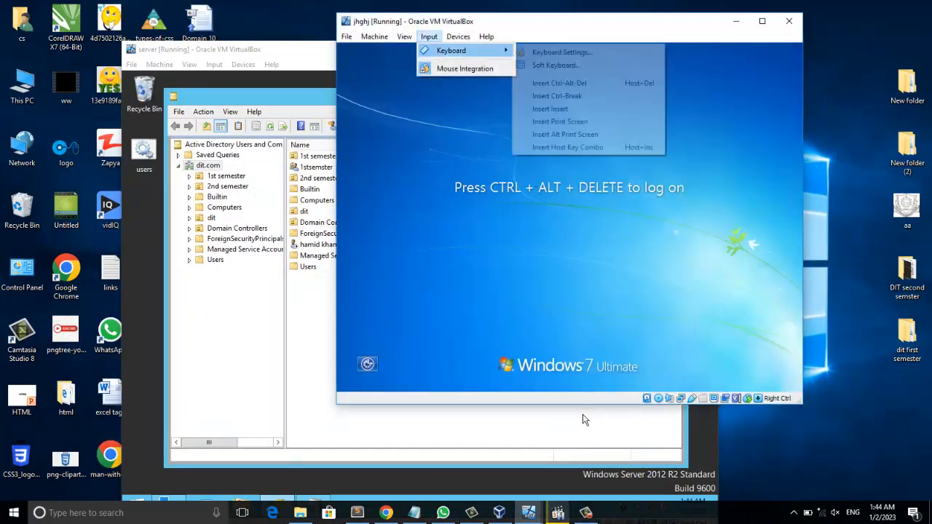
pyautogui.click(560, 82)
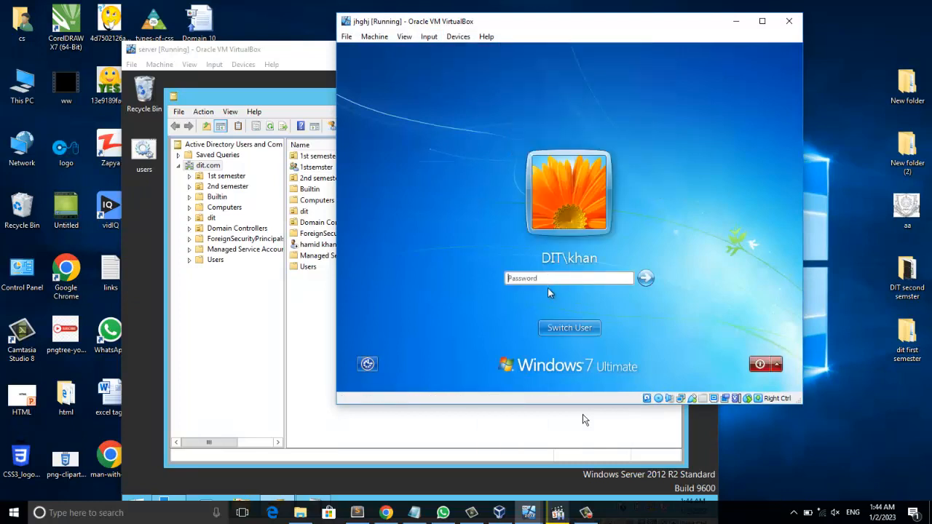
# - Switch user to Other User and enter the user name ahmd
pyautogui.click(571, 328)
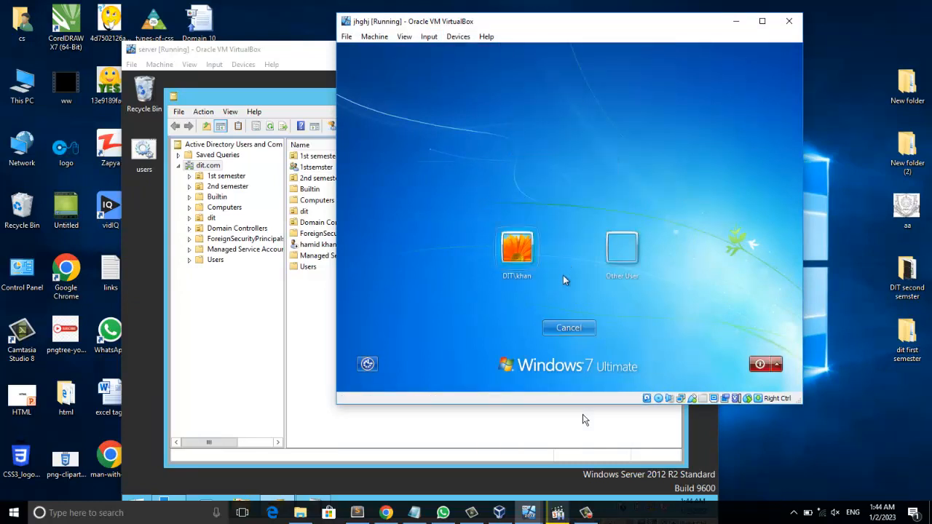
pyautogui.click(620, 249)
pyautogui.write('ah')
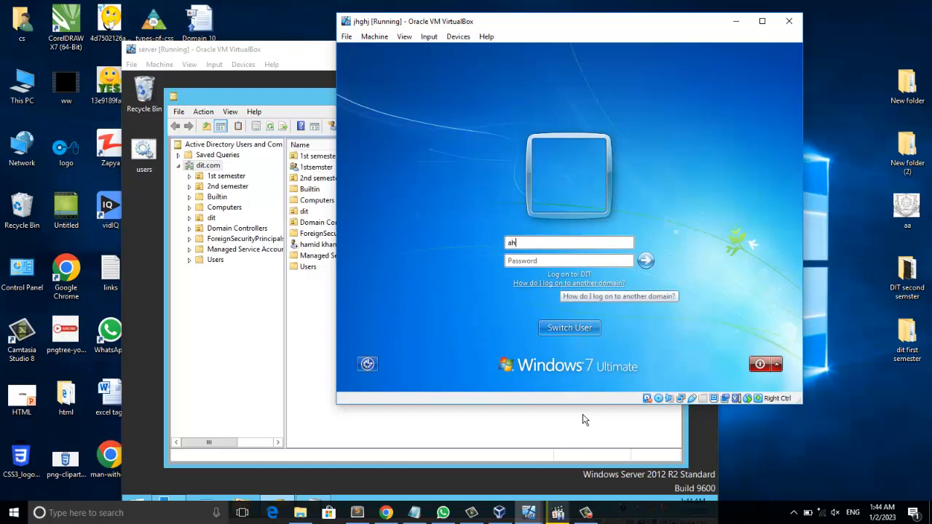
pyautogui.write('md')
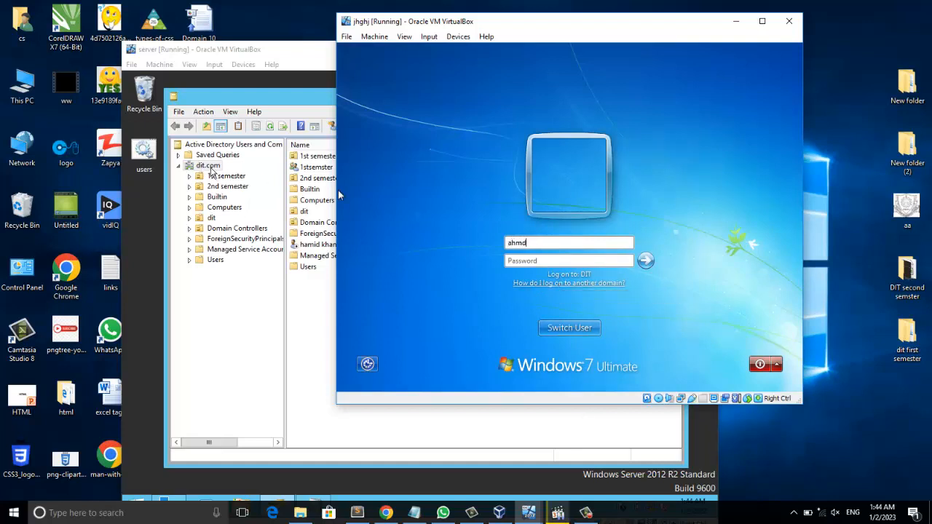
# - Check the user's name in the Users container and correct the logon user name to ahamd
pyautogui.click(216, 261)
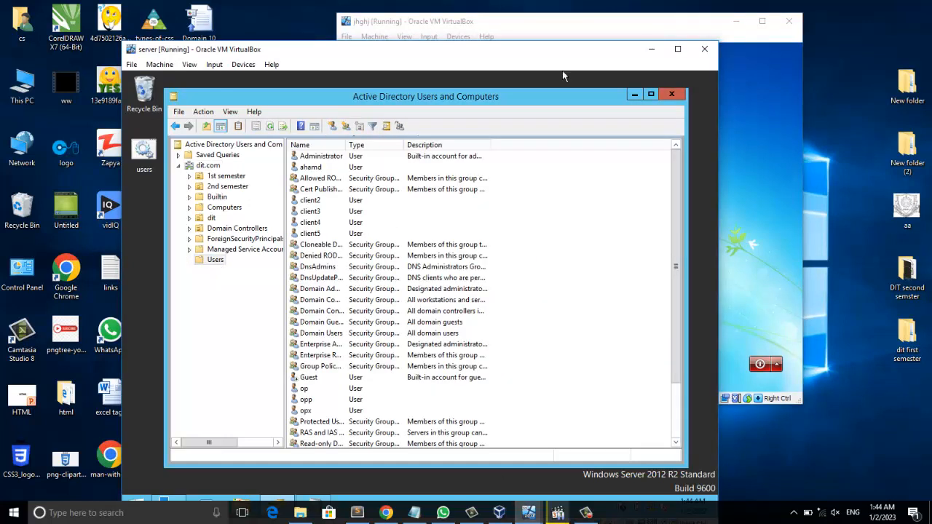
pyautogui.click(561, 29)
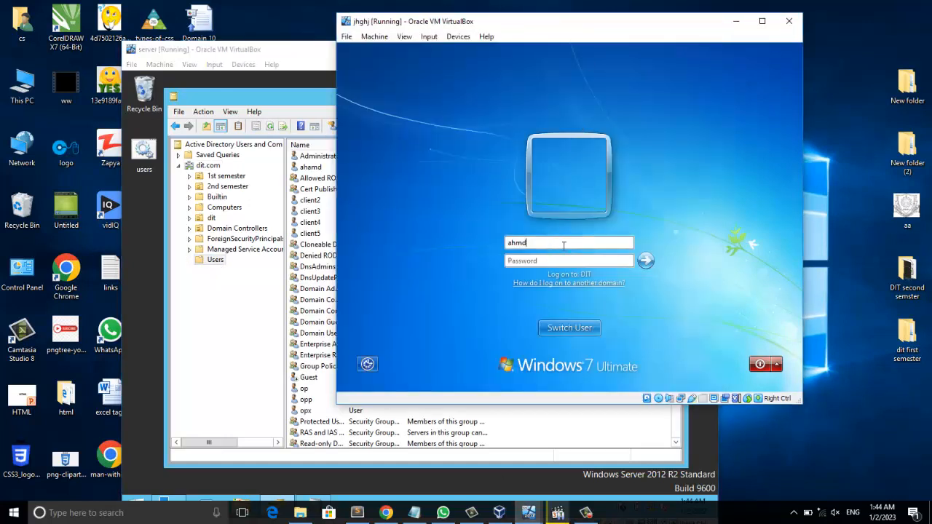
pyautogui.press('BackSpace')
pyautogui.press('BackSpace')
pyautogui.write('amd')
# - Enter the account password, attempt to log on, and dismiss the logon message
pyautogui.click(524, 264)
pyautogui.write('●●●●●●')
pyautogui.press('Return')
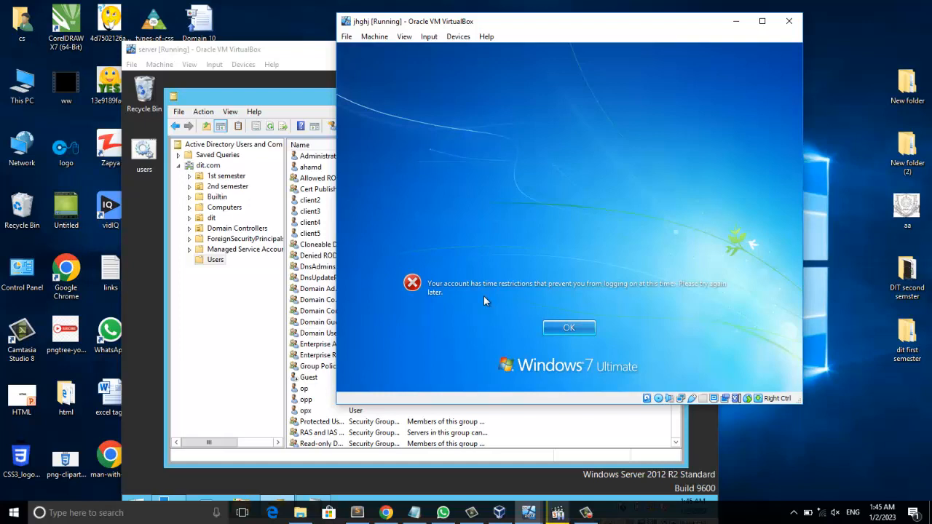
pyautogui.click(590, 328)
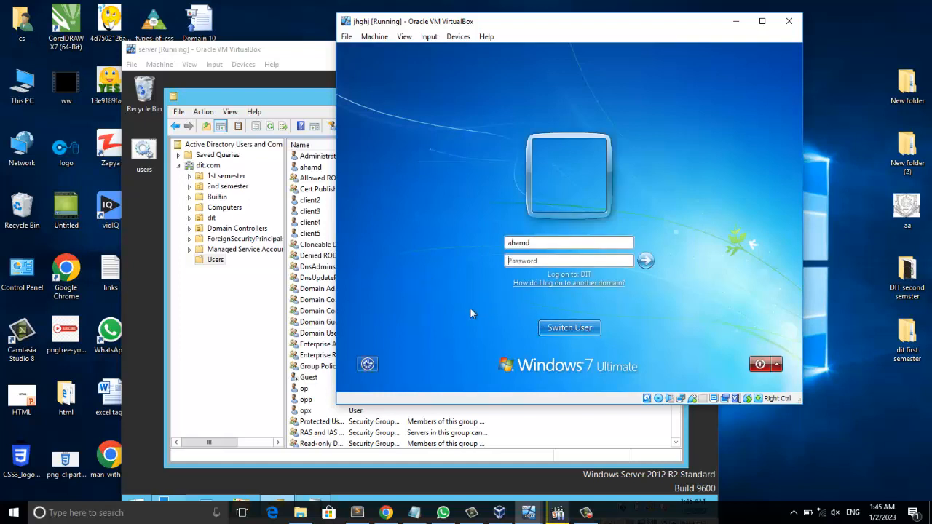
# - Permit logon for the whole of Monday in ahamd's Logon Hours and apply the account change
pyautogui.click(244, 312)
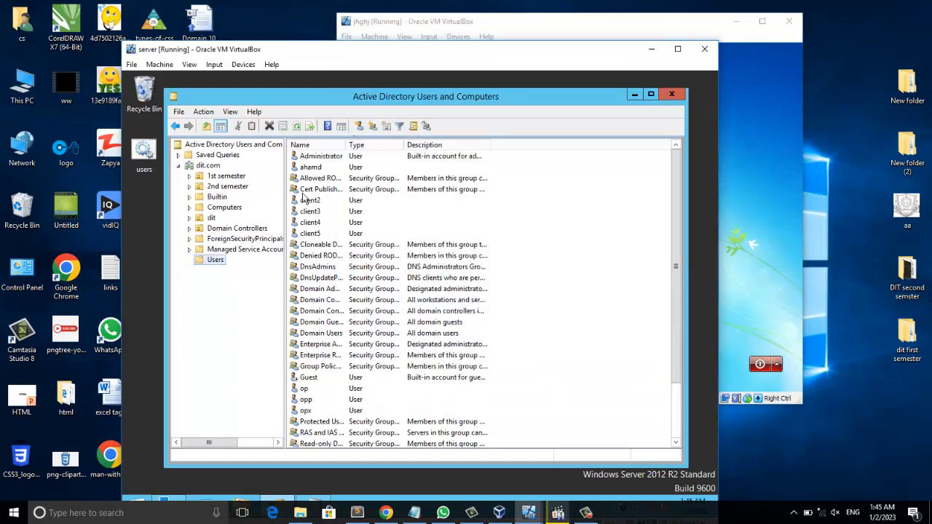
pyautogui.click(313, 168)
pyautogui.rightClick(326, 169)
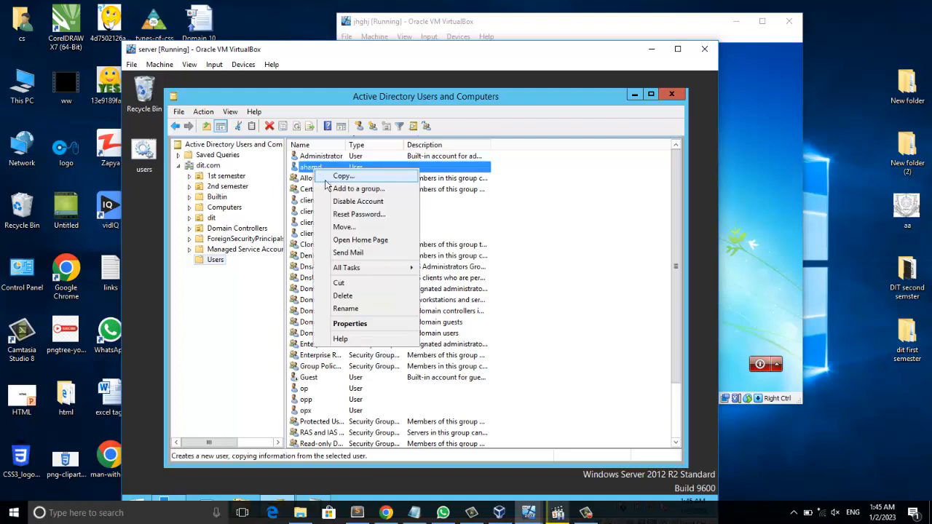
pyautogui.click(357, 322)
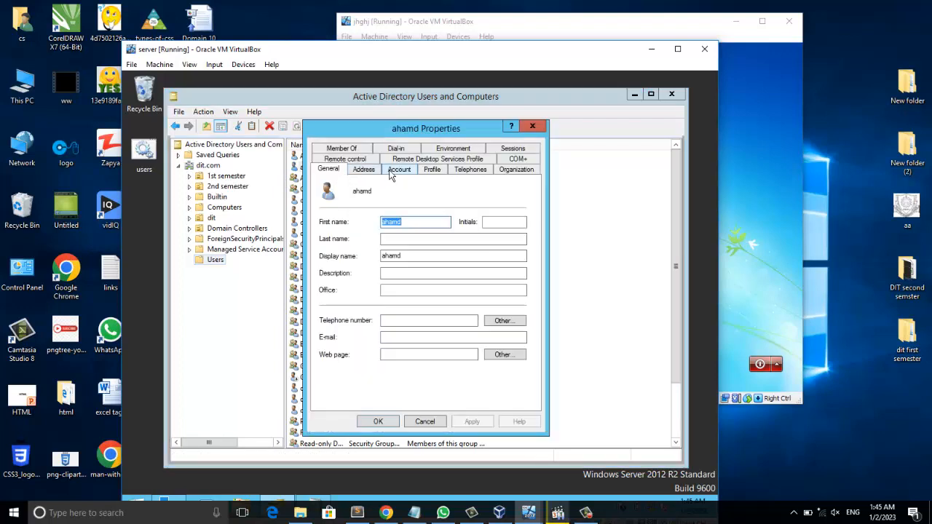
pyautogui.click(393, 171)
pyautogui.click(346, 244)
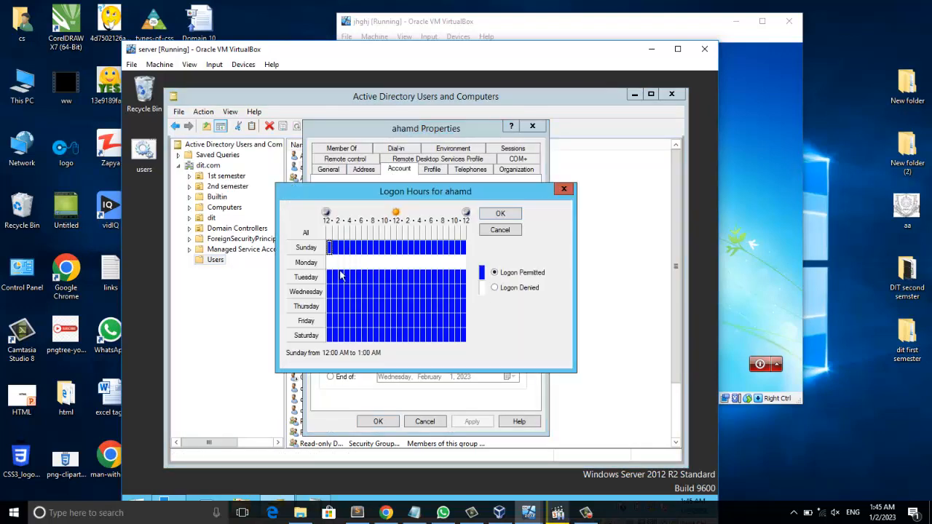
pyautogui.moveTo(330, 265); pyautogui.dragTo(479, 273)
pyautogui.click(510, 274)
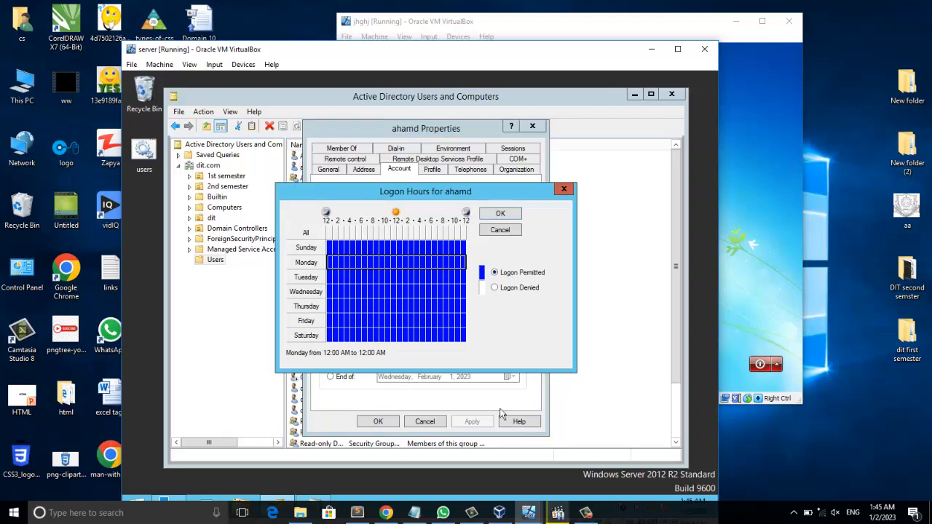
pyautogui.click(500, 217)
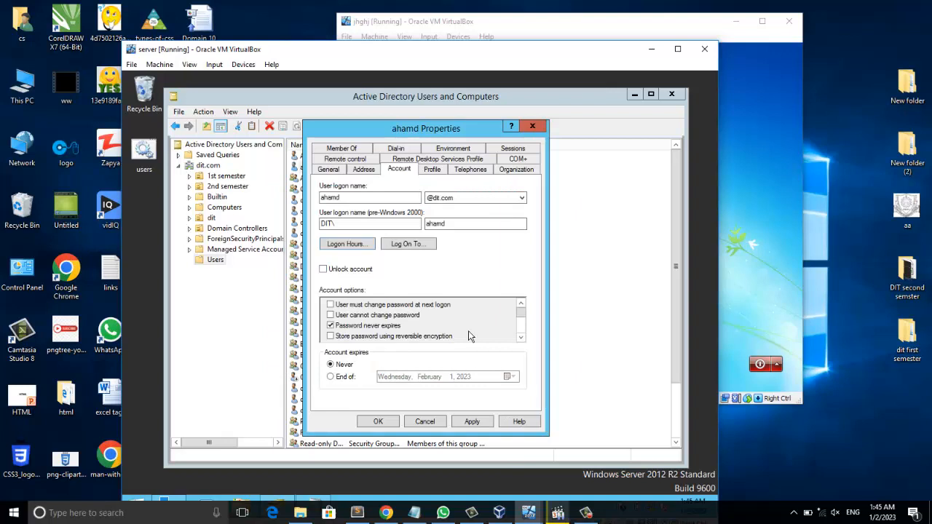
pyautogui.click(482, 422)
pyautogui.click(395, 422)
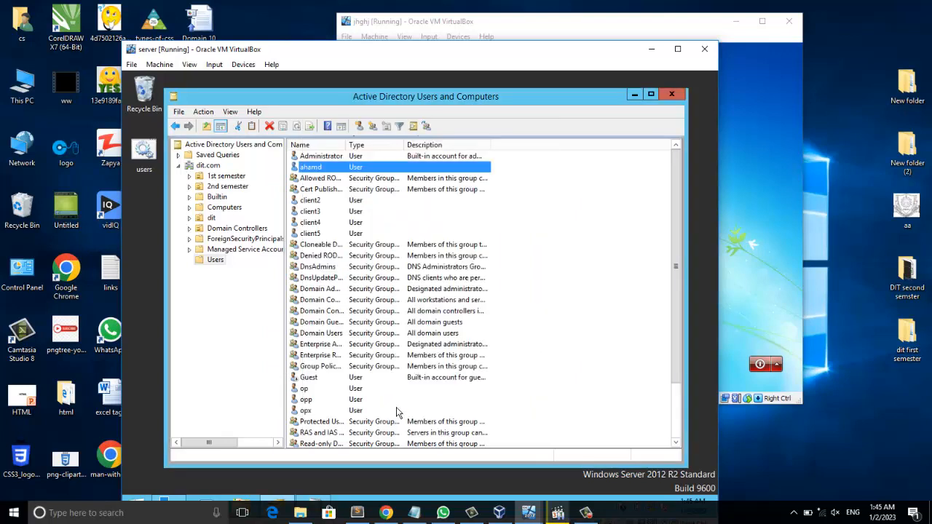
# - Enter the account password on the client VM and log on as ahamd
pyautogui.click(234, 315)
pyautogui.click(740, 203)
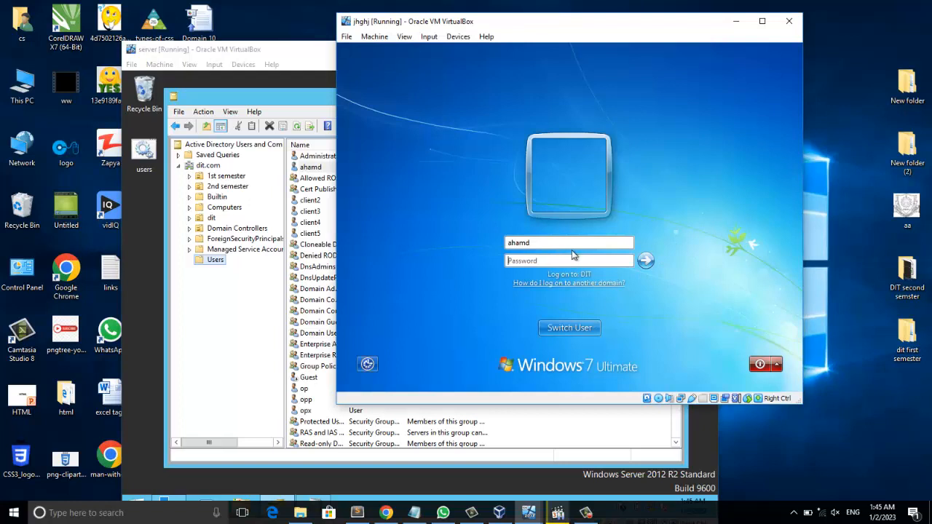
pyautogui.write('*******')
pyautogui.press('Return')
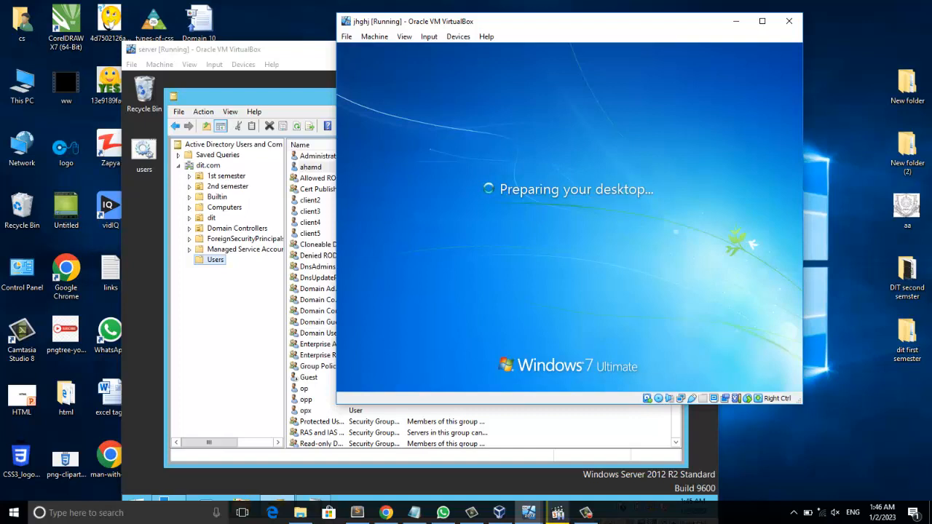
pyautogui.click(238, 319)
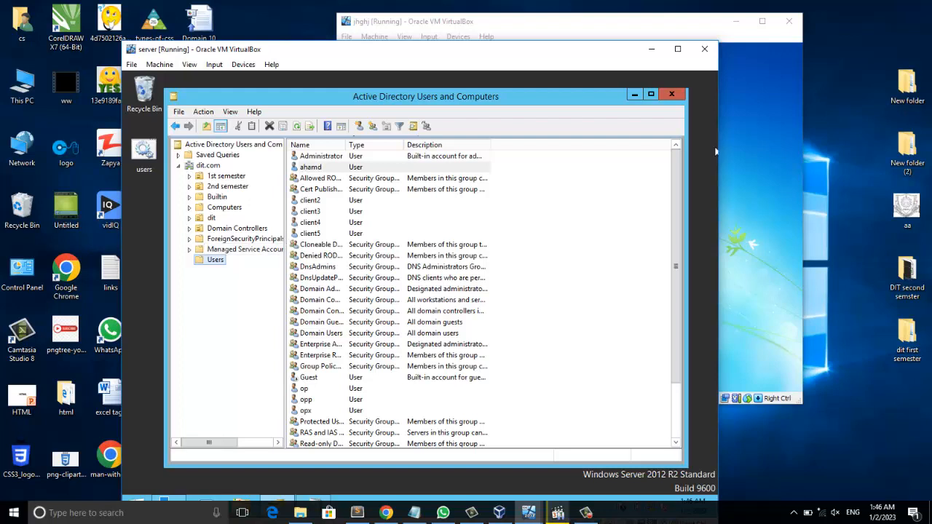
pyautogui.click(502, 22)
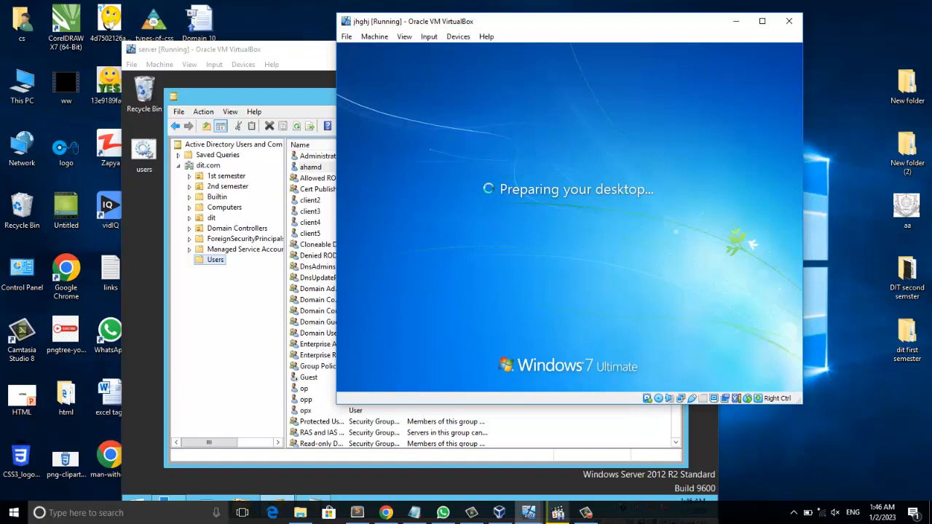
pyautogui.click(234, 300)
# - Open ahamd's Log On To settings and choose to allow logon only to the following computers
pyautogui.click(314, 167)
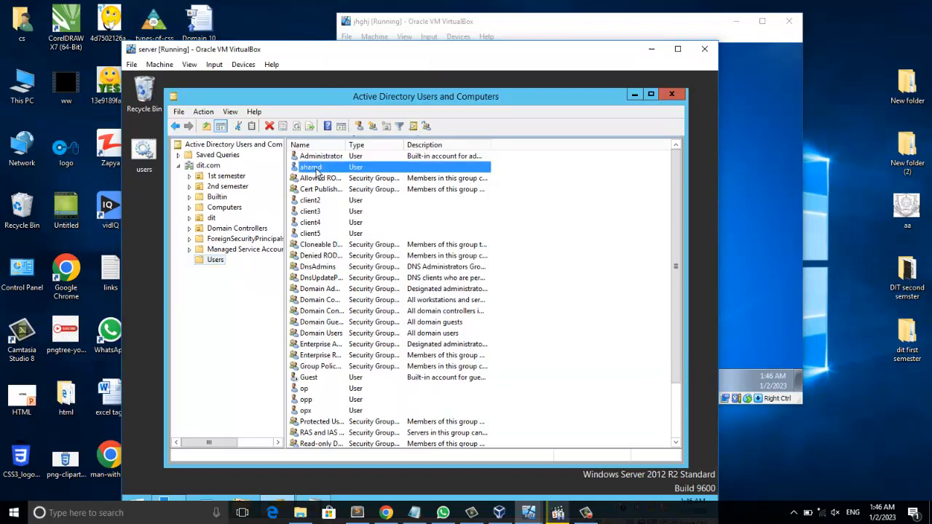
pyautogui.rightClick(317, 172)
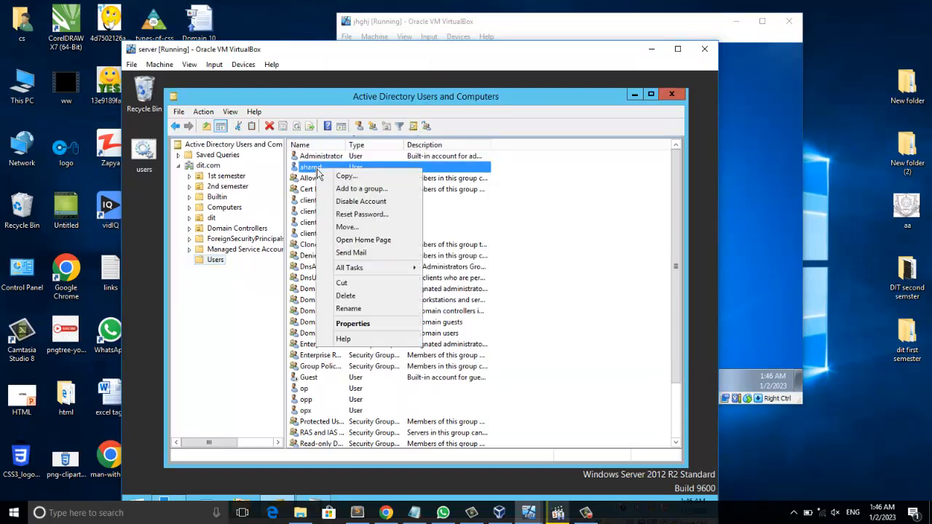
pyautogui.click(382, 326)
pyautogui.click(396, 170)
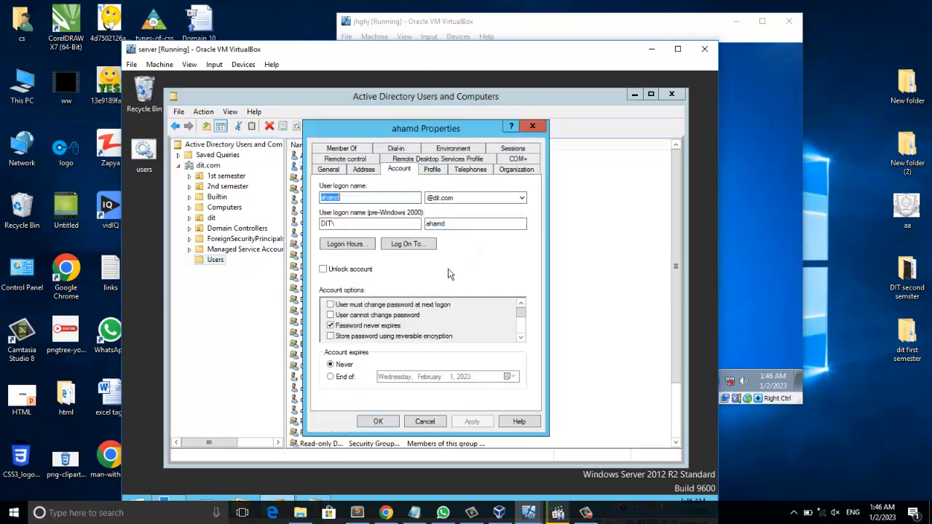
pyautogui.click(408, 244)
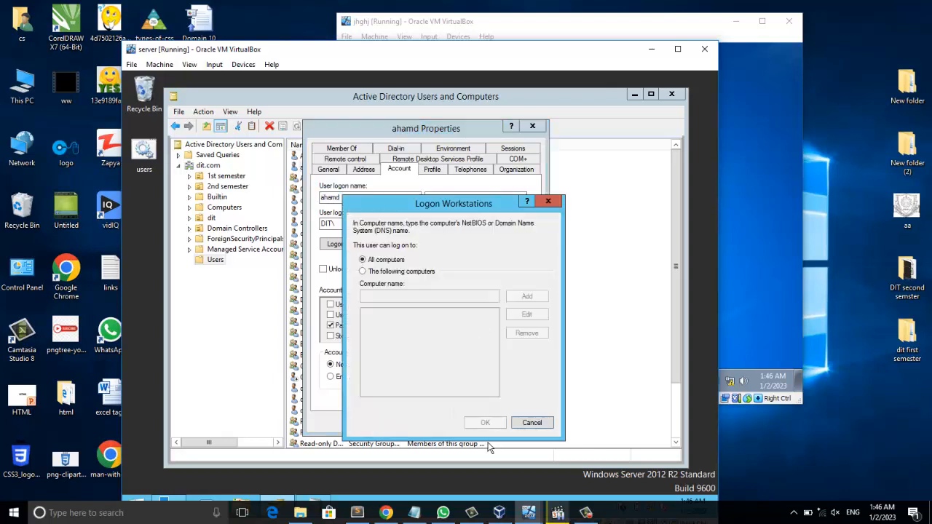
pyautogui.click(387, 272)
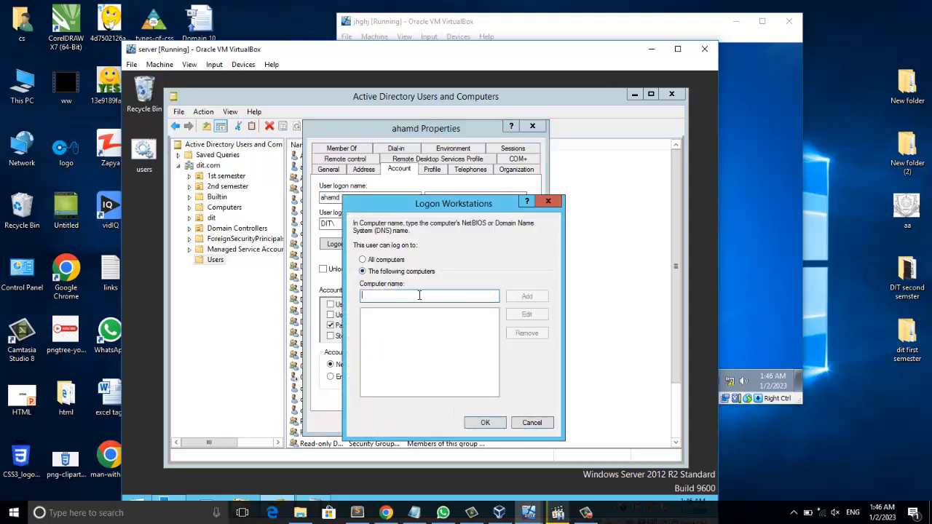
# - Add 192.168.0.2 as the allowed logon workstation and apply the account change
pyautogui.click(459, 296)
pyautogui.write('1')
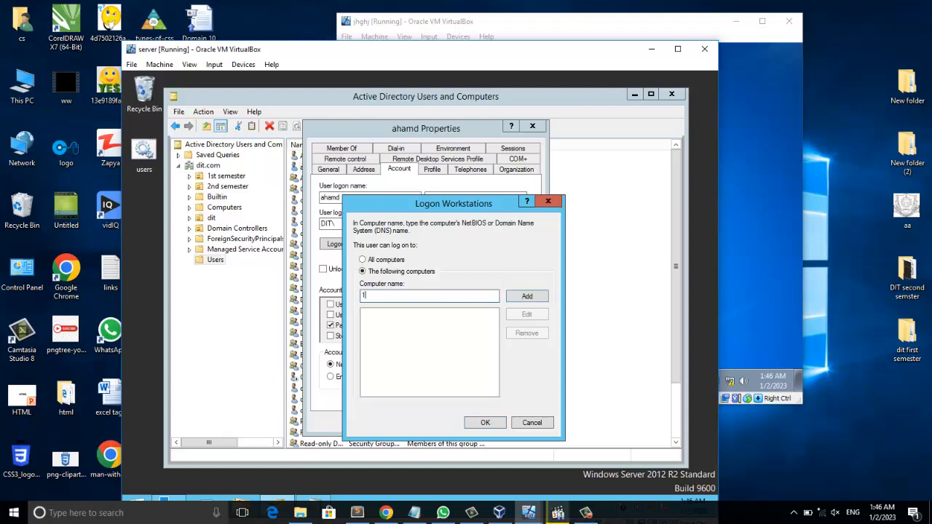
pyautogui.write('92.168.0.2')
pyautogui.click(527, 296)
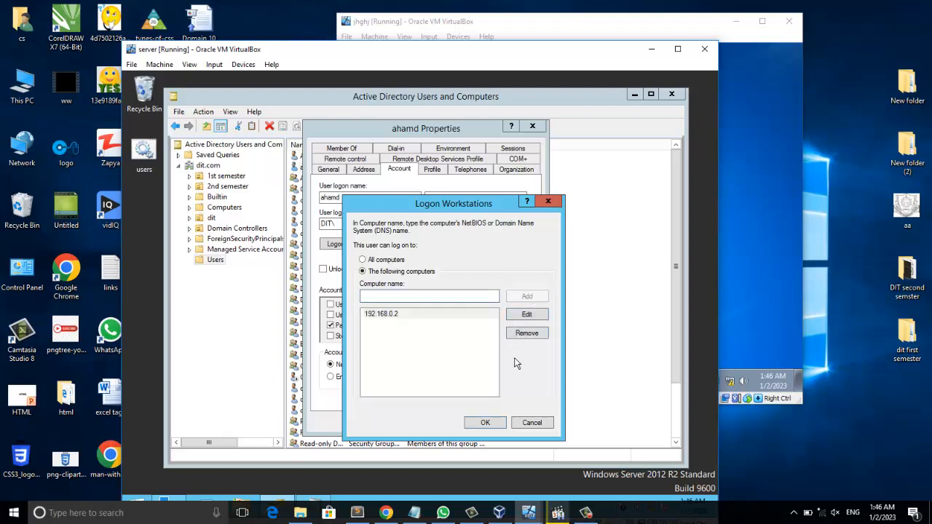
pyautogui.click(494, 428)
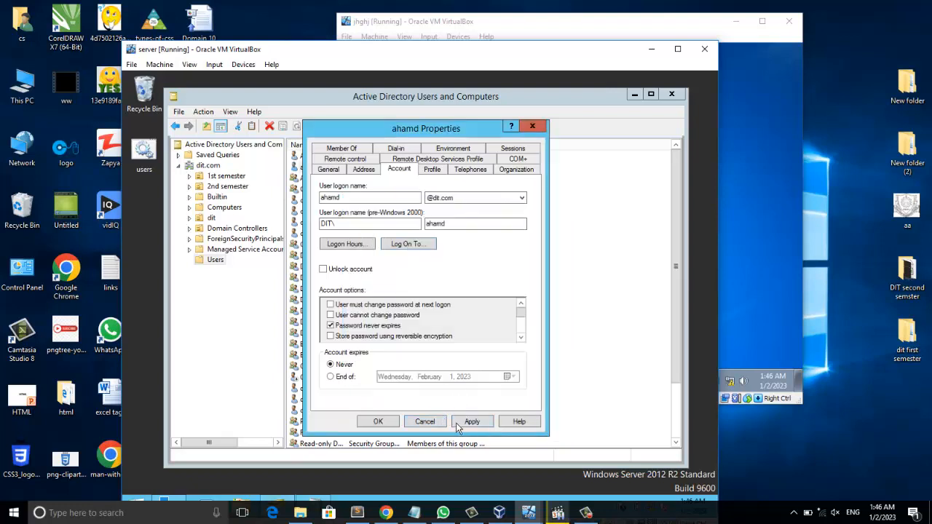
pyautogui.click(472, 422)
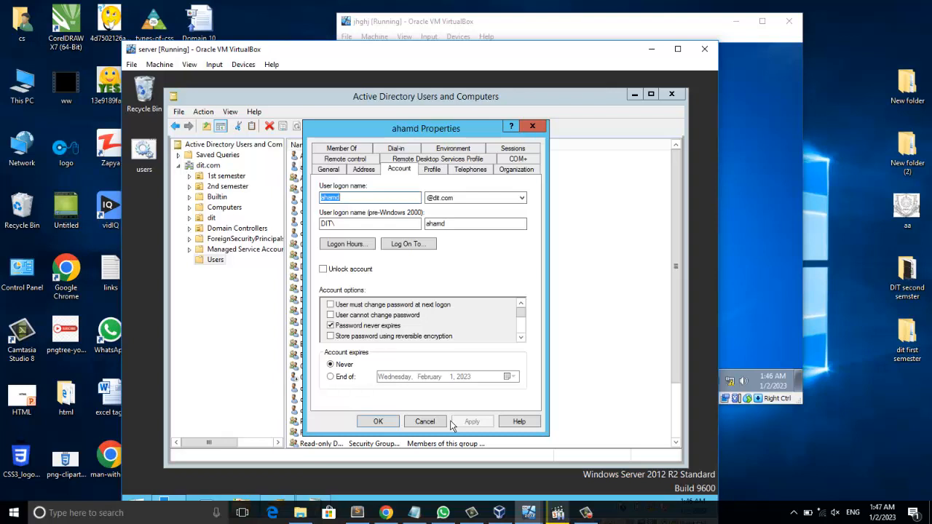
pyautogui.click(378, 422)
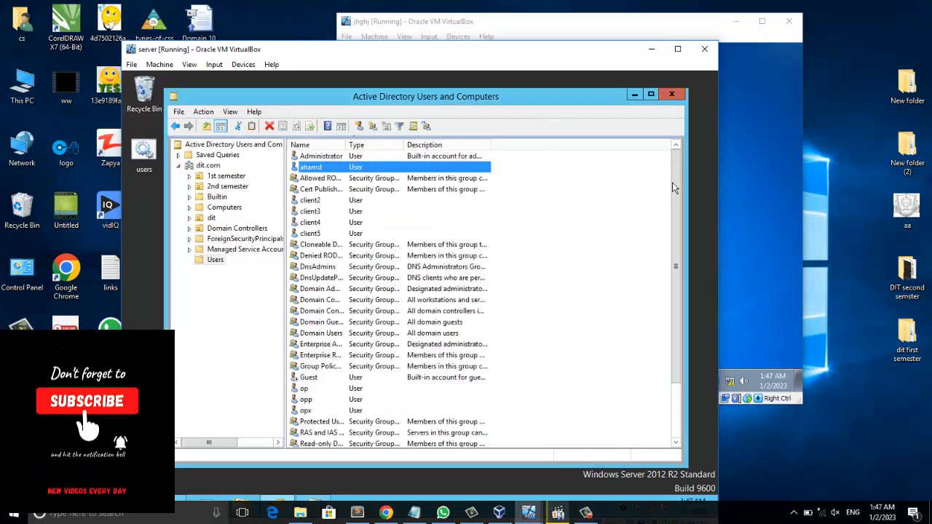
# - Lock the client VM session from the Start menu's shutdown options
pyautogui.click(756, 204)
pyautogui.click(353, 378)
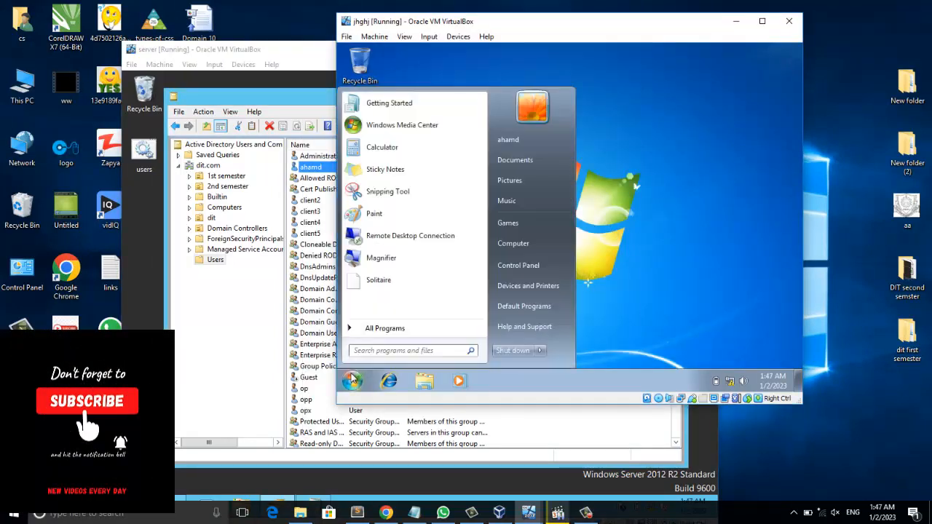
pyautogui.click(541, 351)
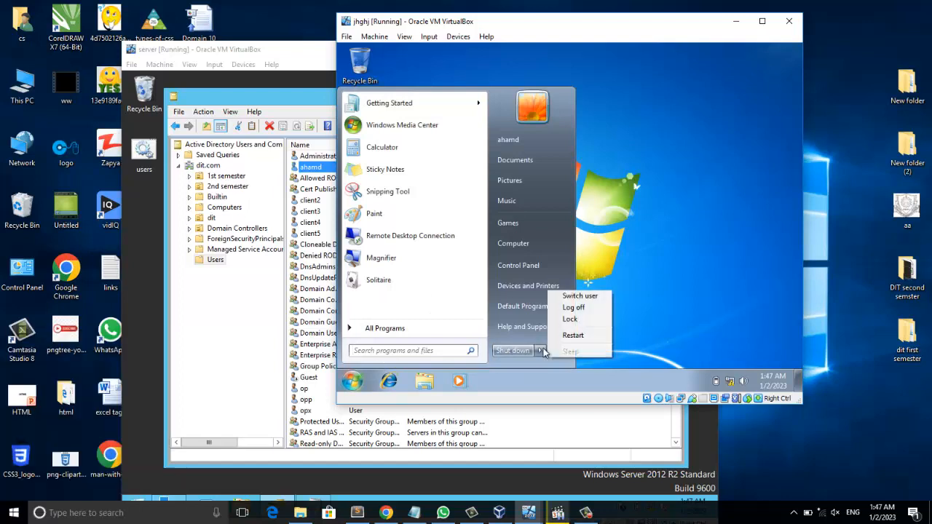
pyautogui.click(572, 319)
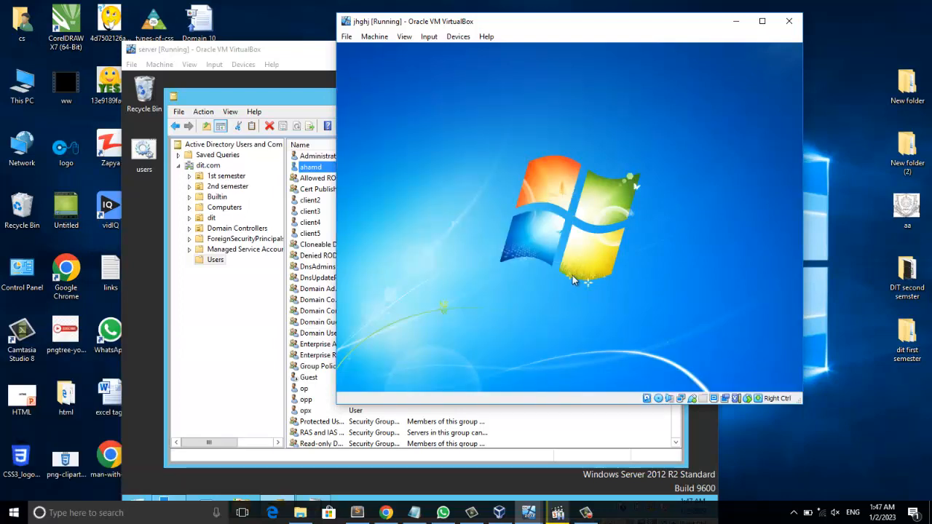
# - Run gpupdate /force on the server to refresh group policy
pyautogui.click(215, 289)
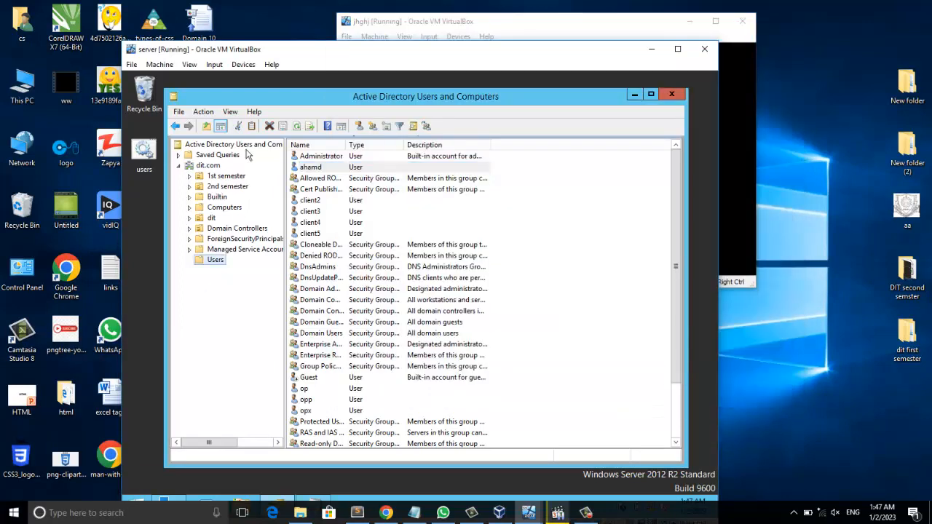
pyautogui.click(301, 128)
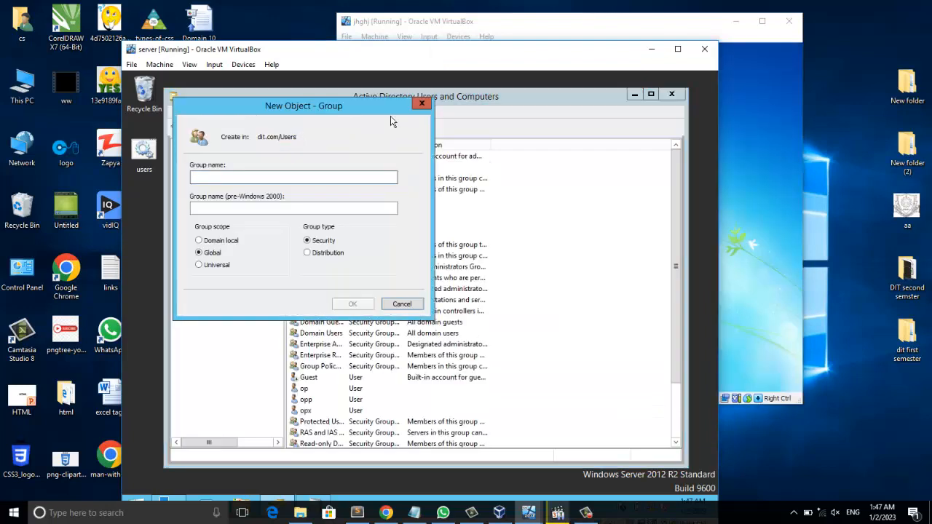
pyautogui.click(422, 106)
pyautogui.press('super+r')
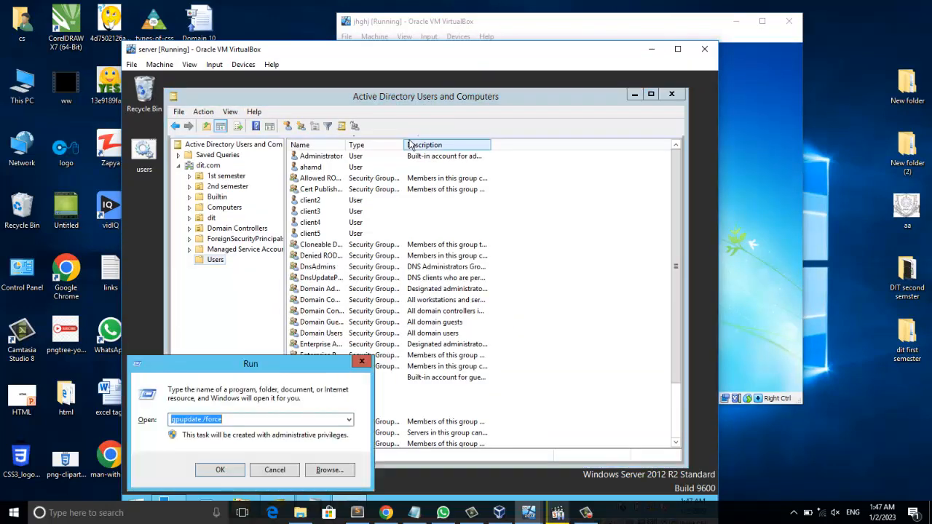
pyautogui.press('Return')
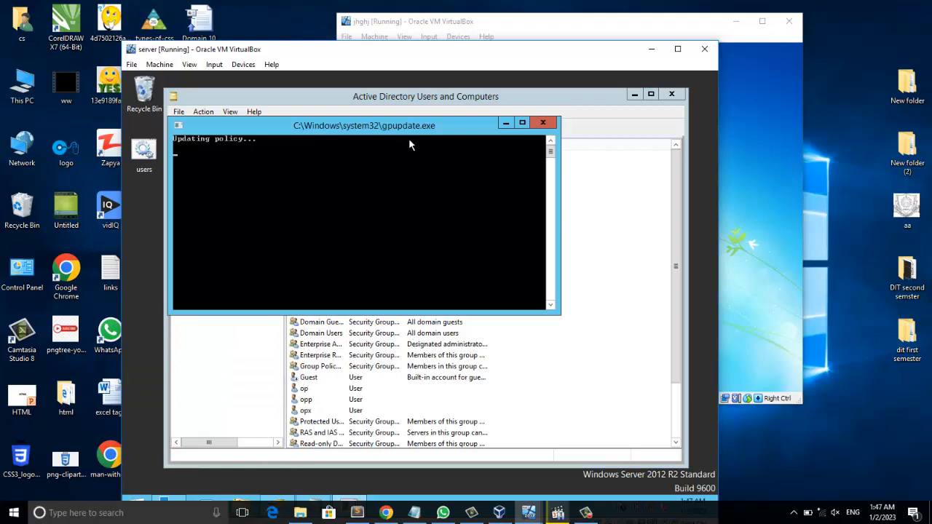
# - Send Insert Ctrl-Alt-Del to the locked client VM to bring up its logon prompt
pyautogui.click(756, 161)
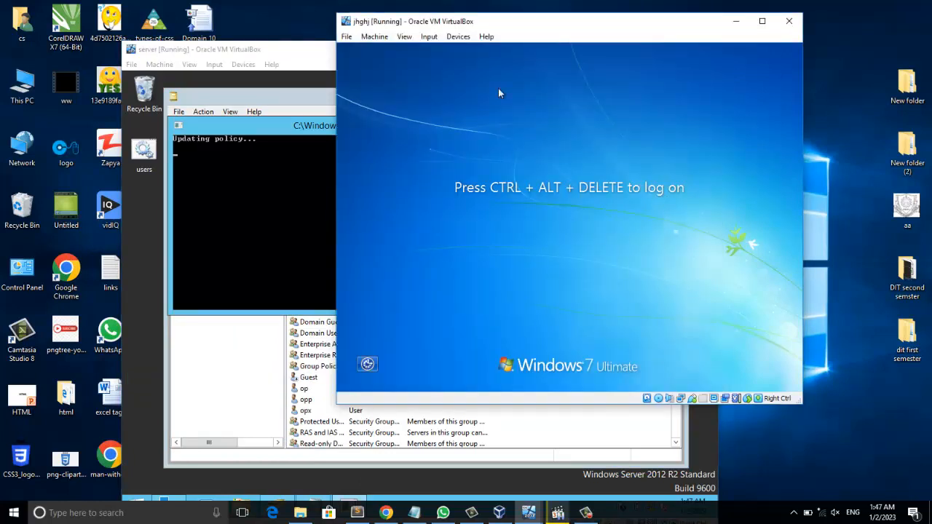
pyautogui.click(429, 36)
pyautogui.moveTo(455, 51)
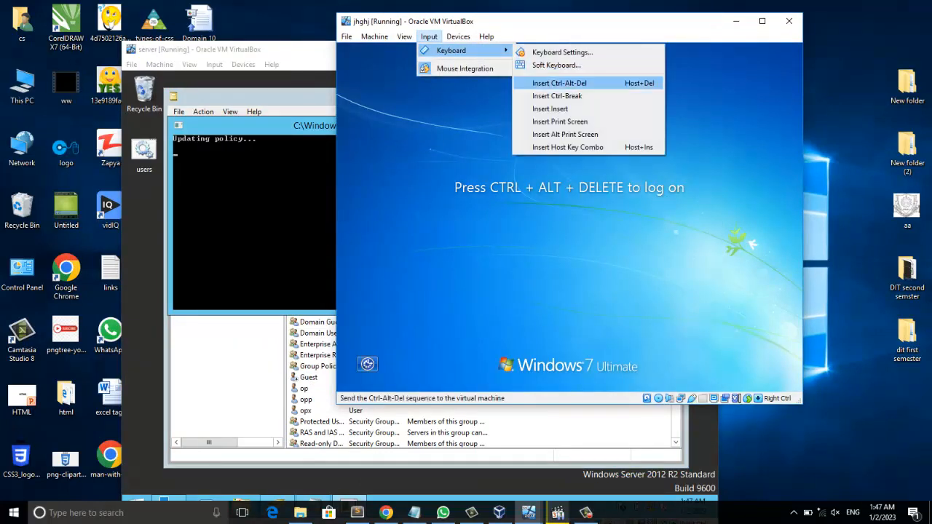
pyautogui.click(560, 83)
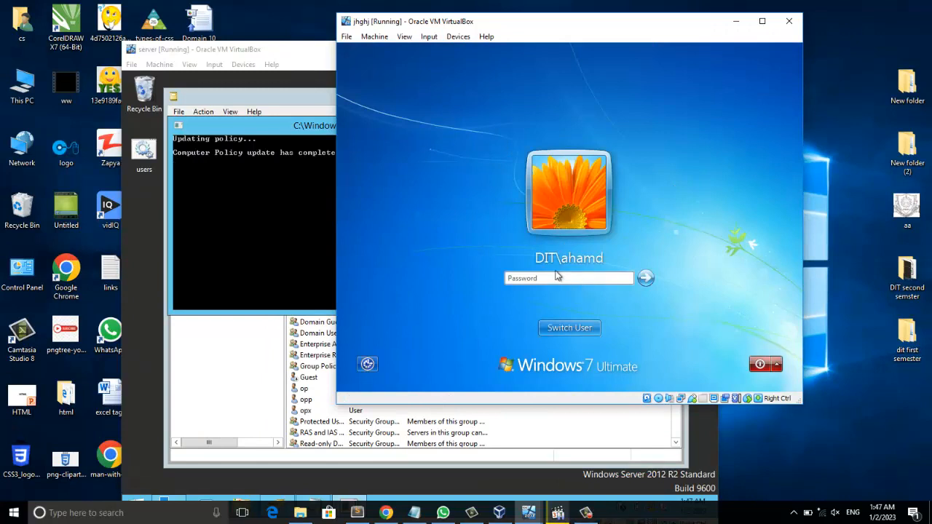
# - Enter ahamd's account password, attempt to log on, and dismiss the logon message
pyautogui.write('••••••')
pyautogui.press('Return')
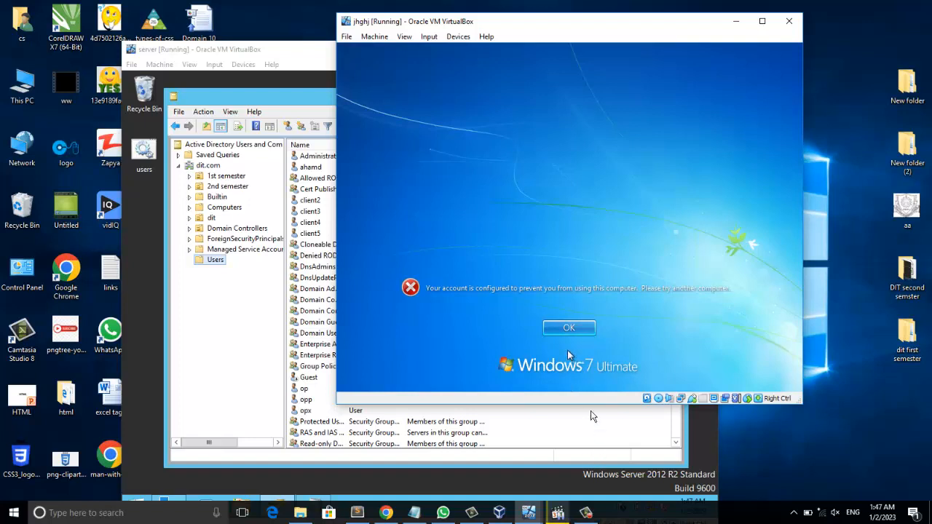
pyautogui.press('Return')
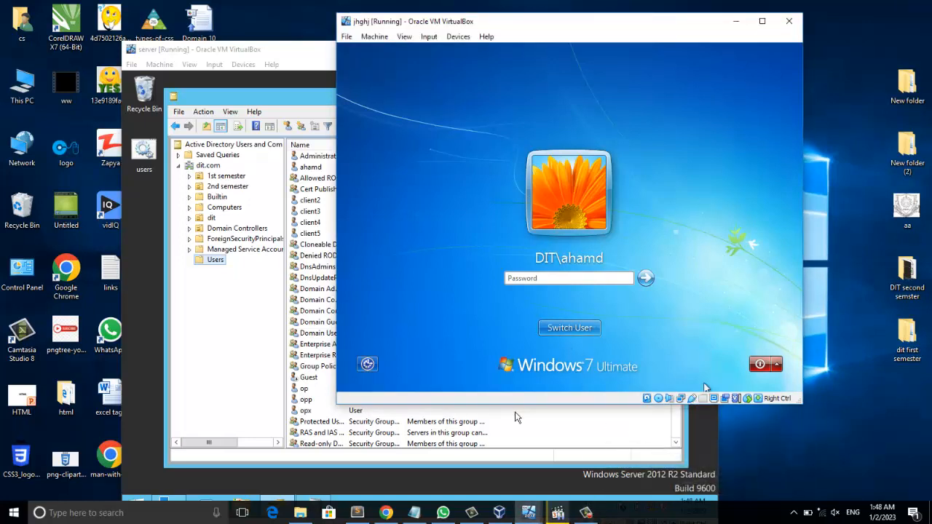
# - Close Active Directory Users and Computers on the server
pyautogui.click(246, 370)
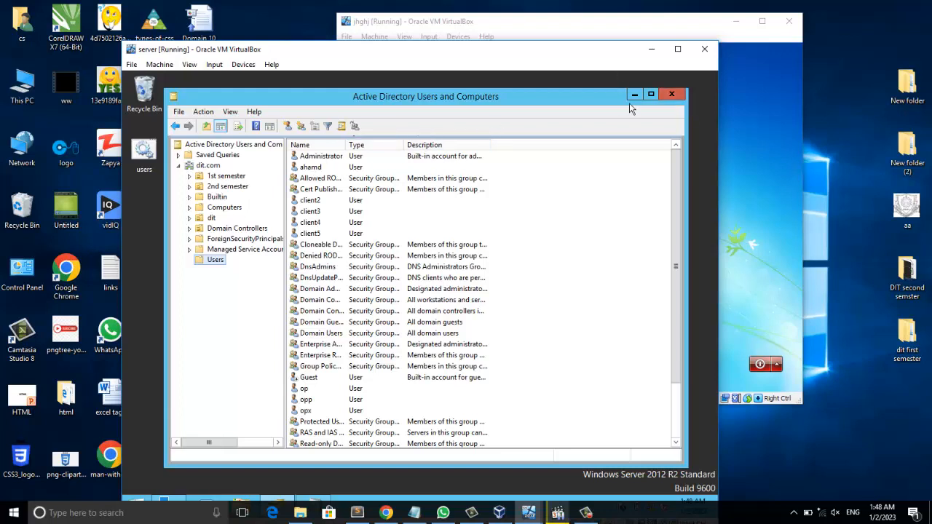
pyautogui.click(672, 94)
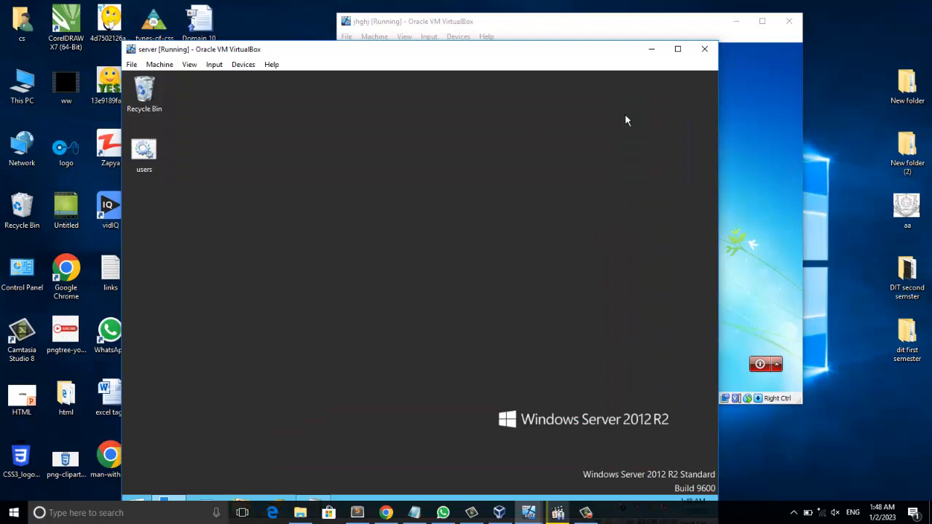
pyautogui.click(169, 499)
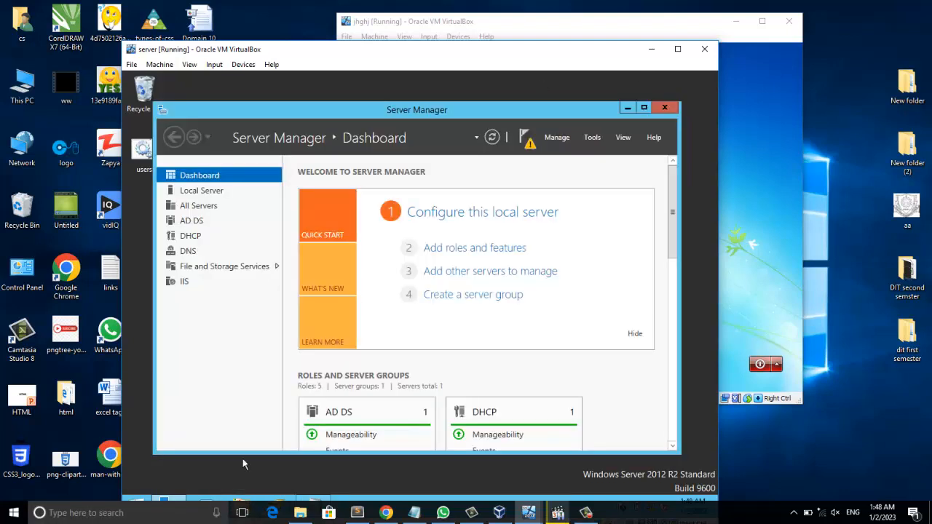
pyautogui.click(557, 138)
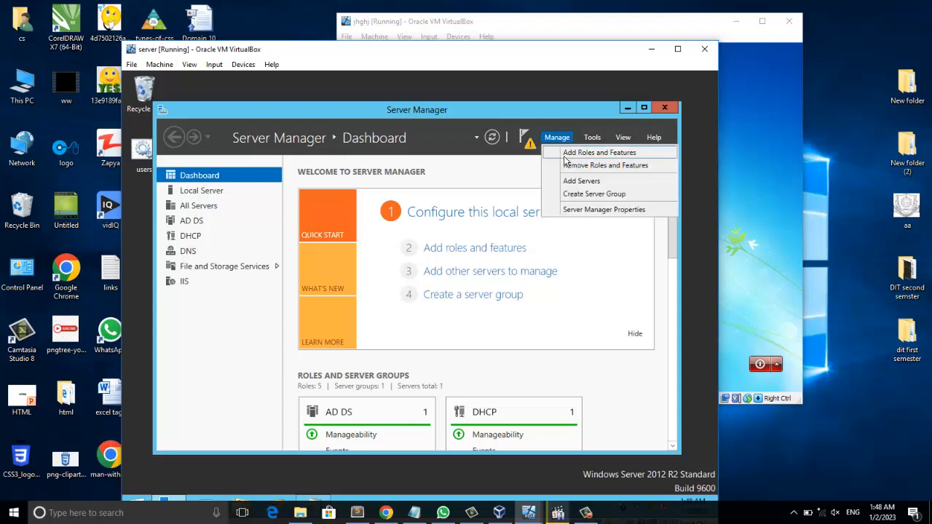
pyautogui.click(614, 166)
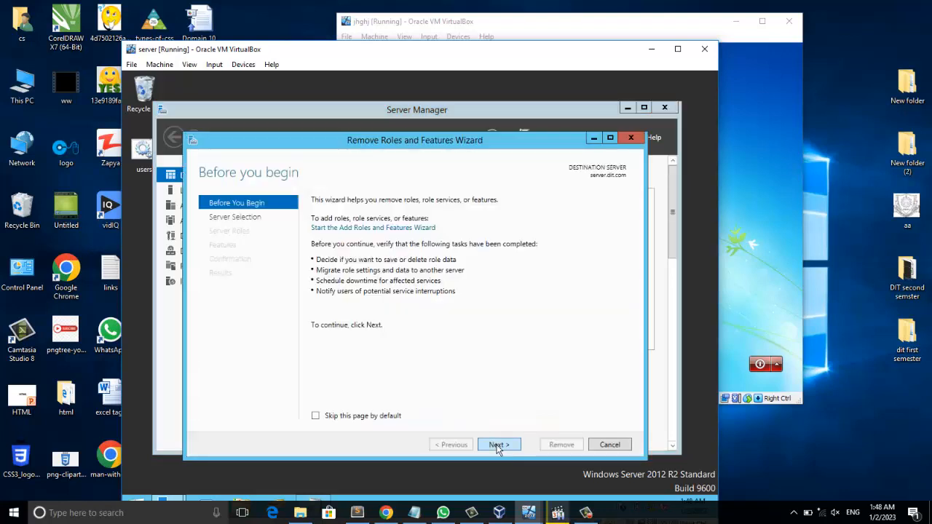
pyautogui.click(498, 445)
pyautogui.click(498, 445)
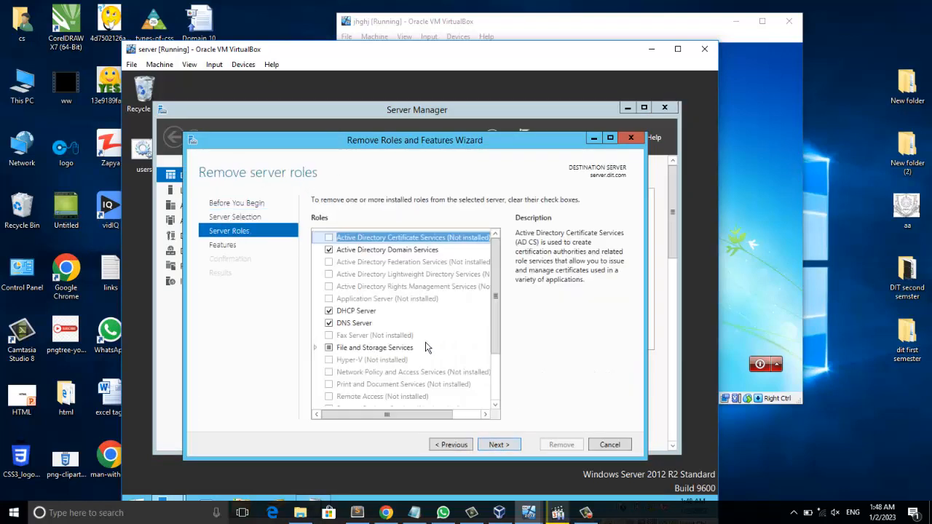
pyautogui.click(329, 323)
pyautogui.click(330, 323)
pyautogui.click(610, 445)
pyautogui.click(664, 107)
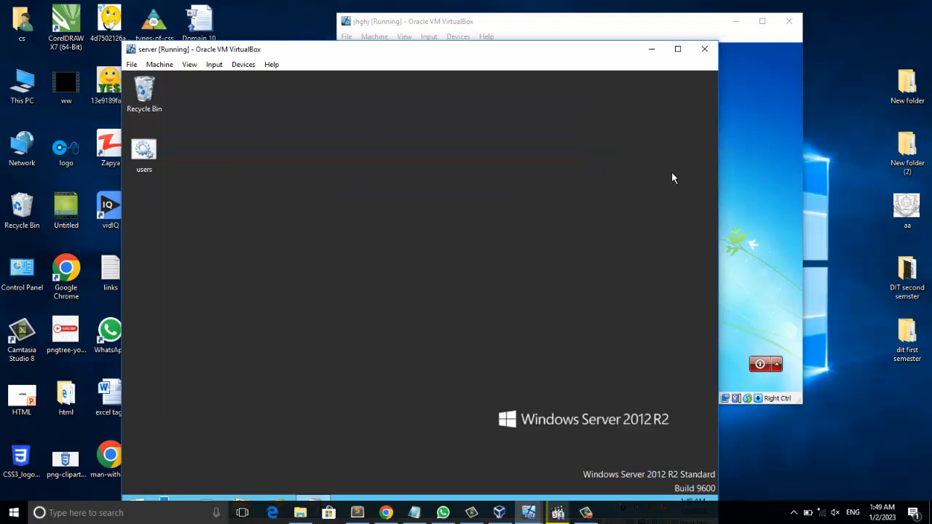
pyautogui.click(585, 513)
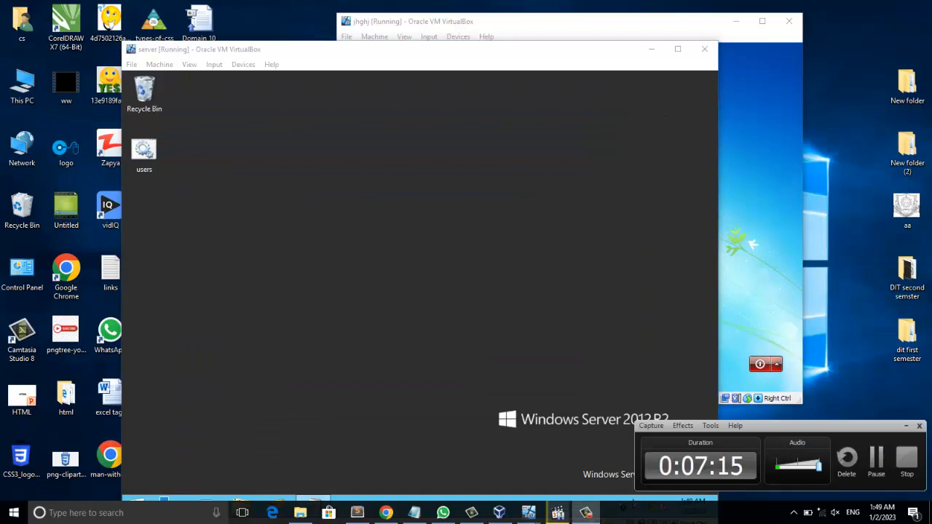